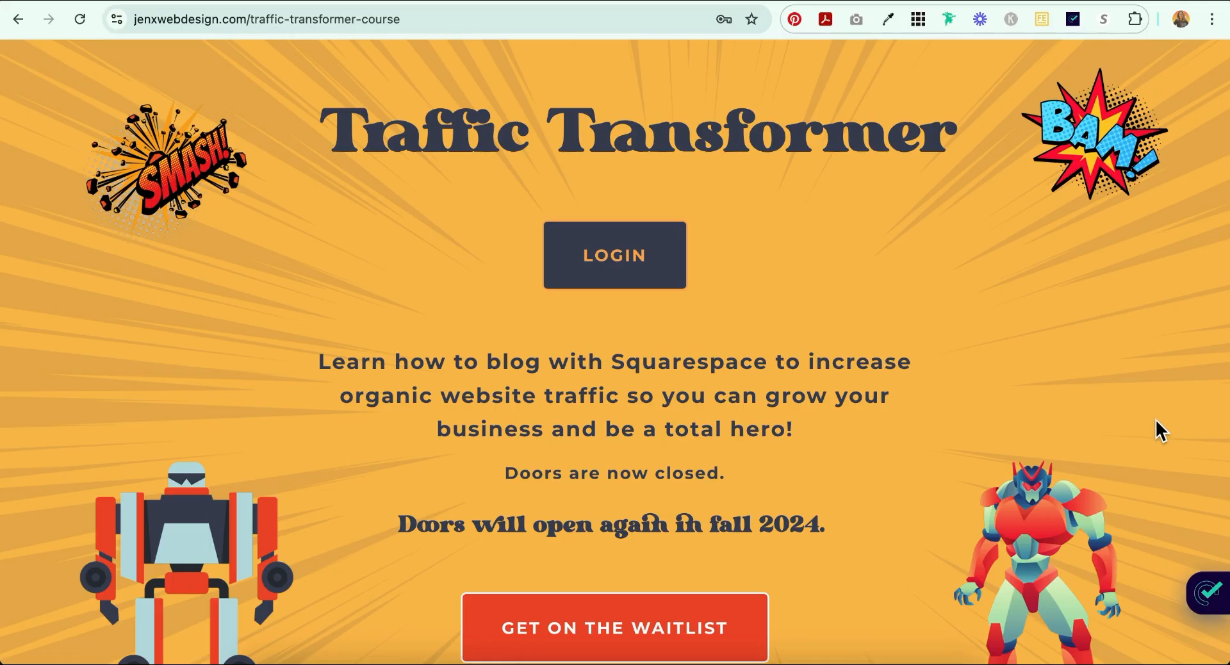
# Step: Copy the Traffic Transformer course page URL, paste it as the website URL in the Interact AI quiz creator and continue
pyautogui.scroll(-1, 1046, 411)
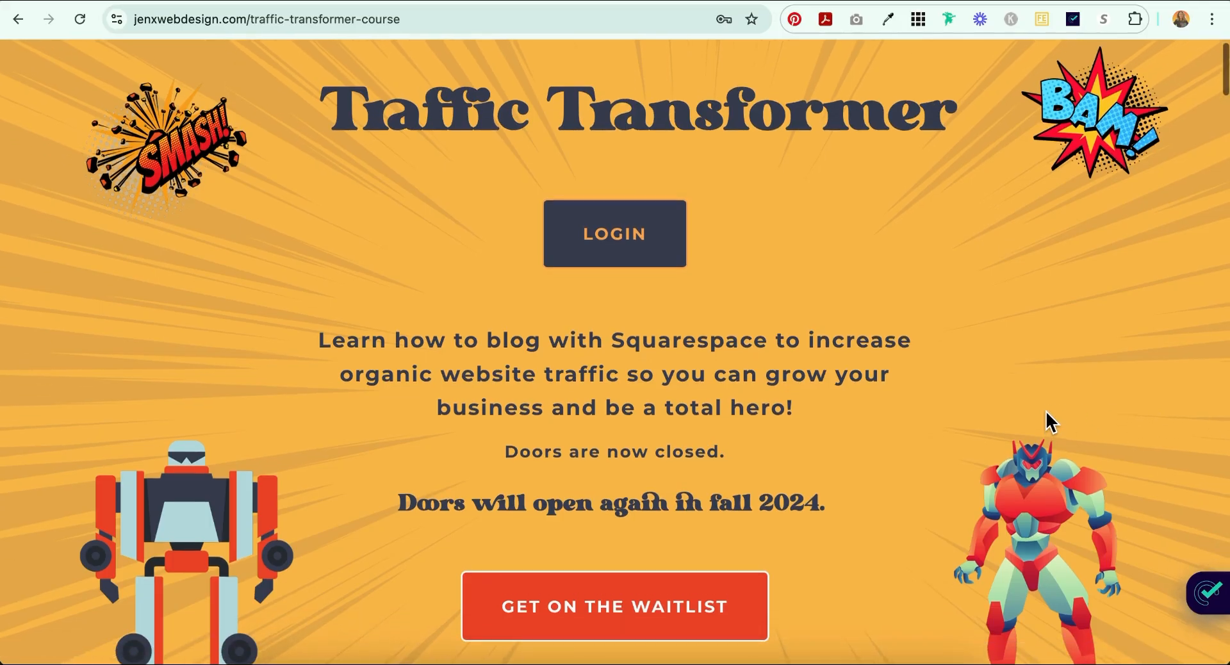
pyautogui.click(610, 19)
pyautogui.hotkey('ctrl', 'c')
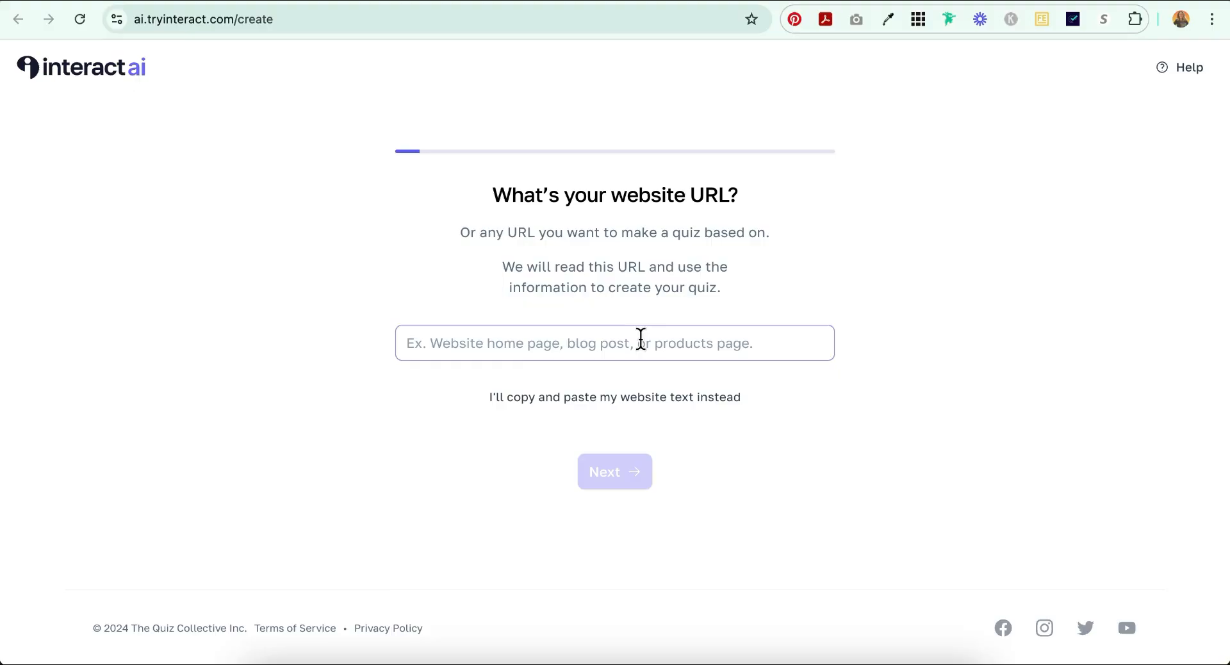
pyautogui.click(641, 341)
pyautogui.hotkey('ctrl', 'v')
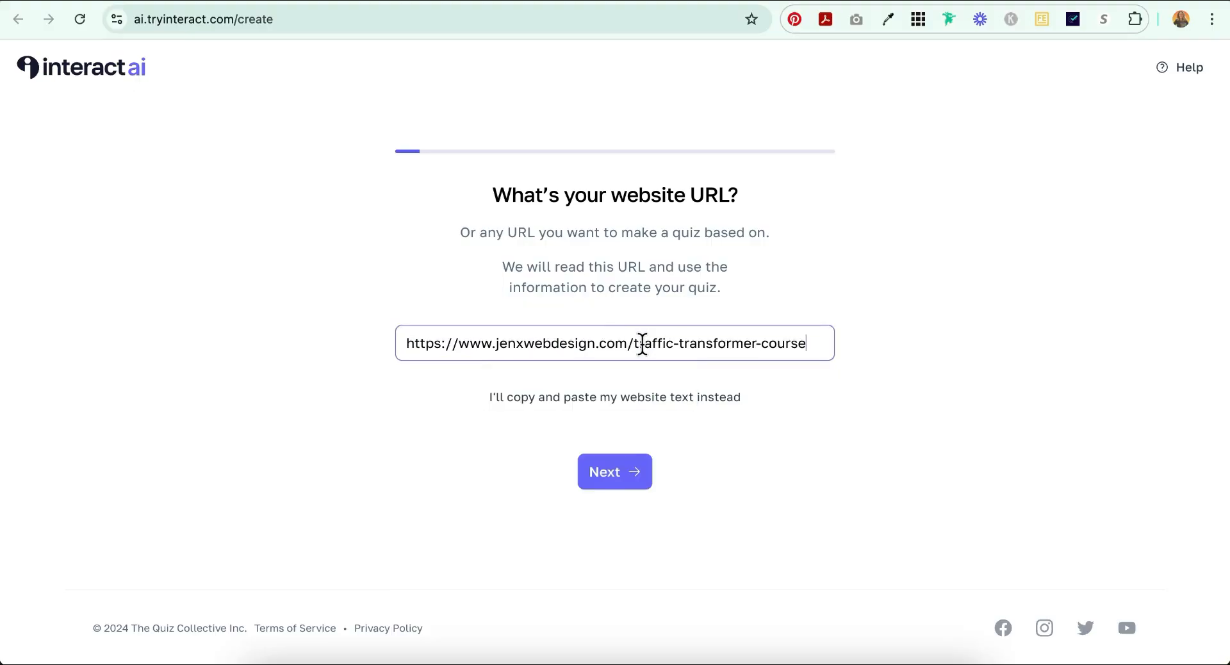
pyautogui.click(626, 482)
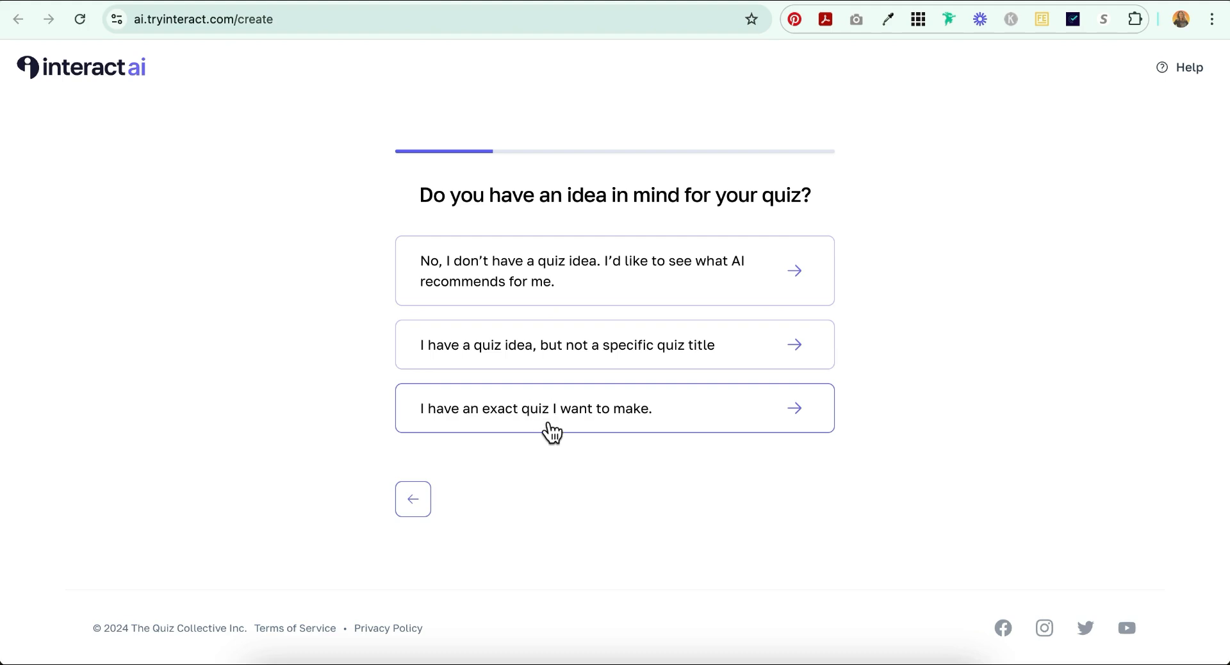
# Step: Choose to make an exact quiz titled "Is my Squarespace website's traffic growing fast enough?" and have it recommend products or services
pyautogui.click(575, 421)
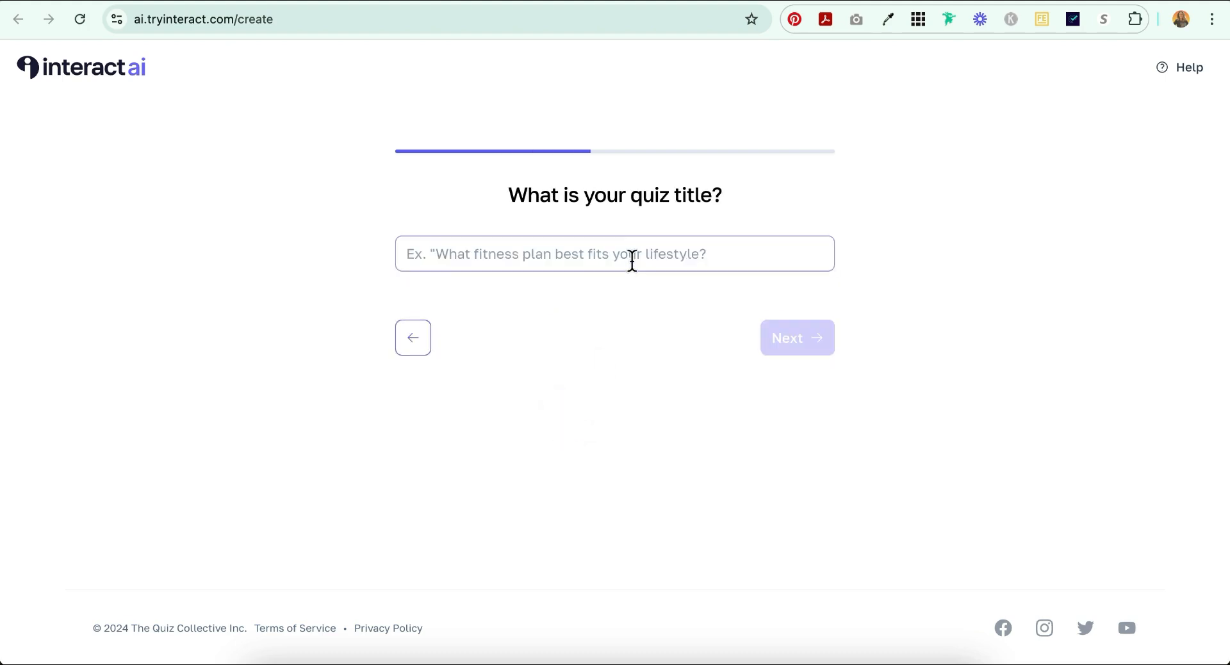
pyautogui.write("Is my Squarespace website's traffic growing fast enough?")
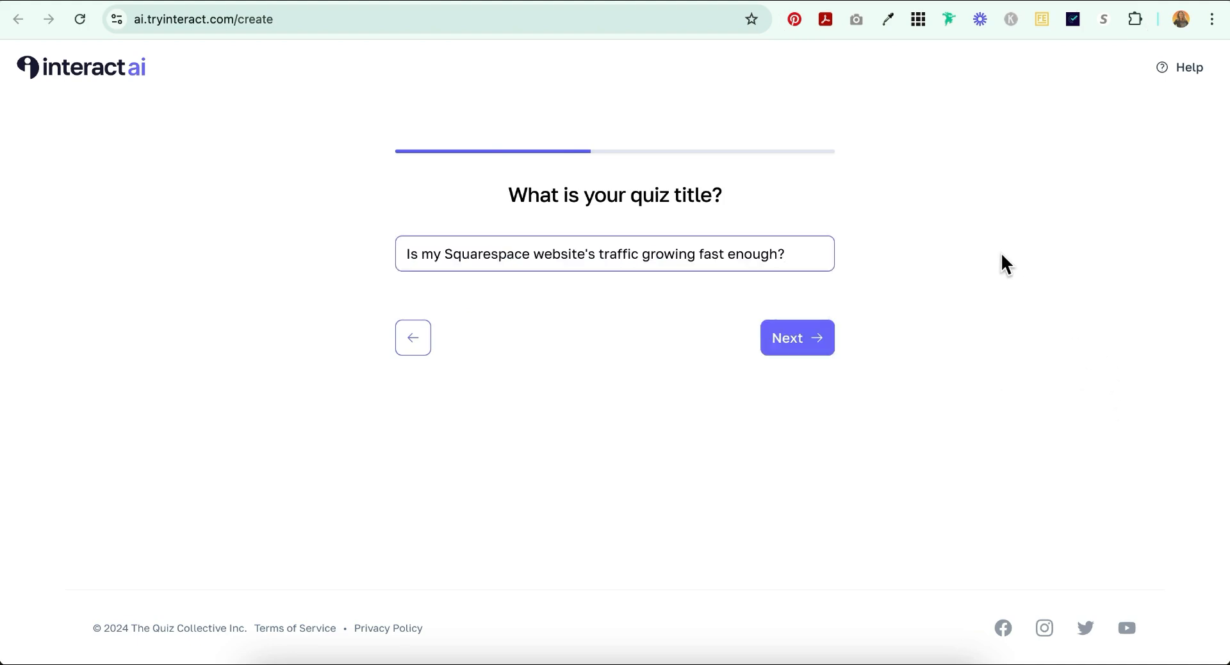
pyautogui.click(805, 344)
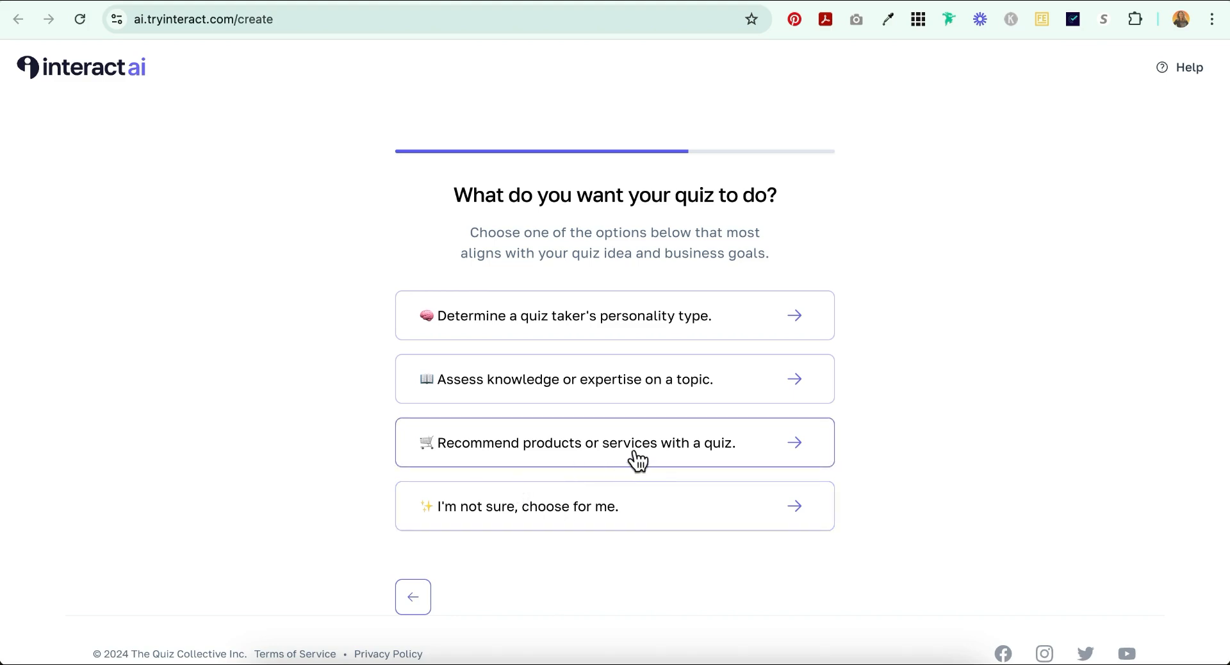
pyautogui.click(670, 453)
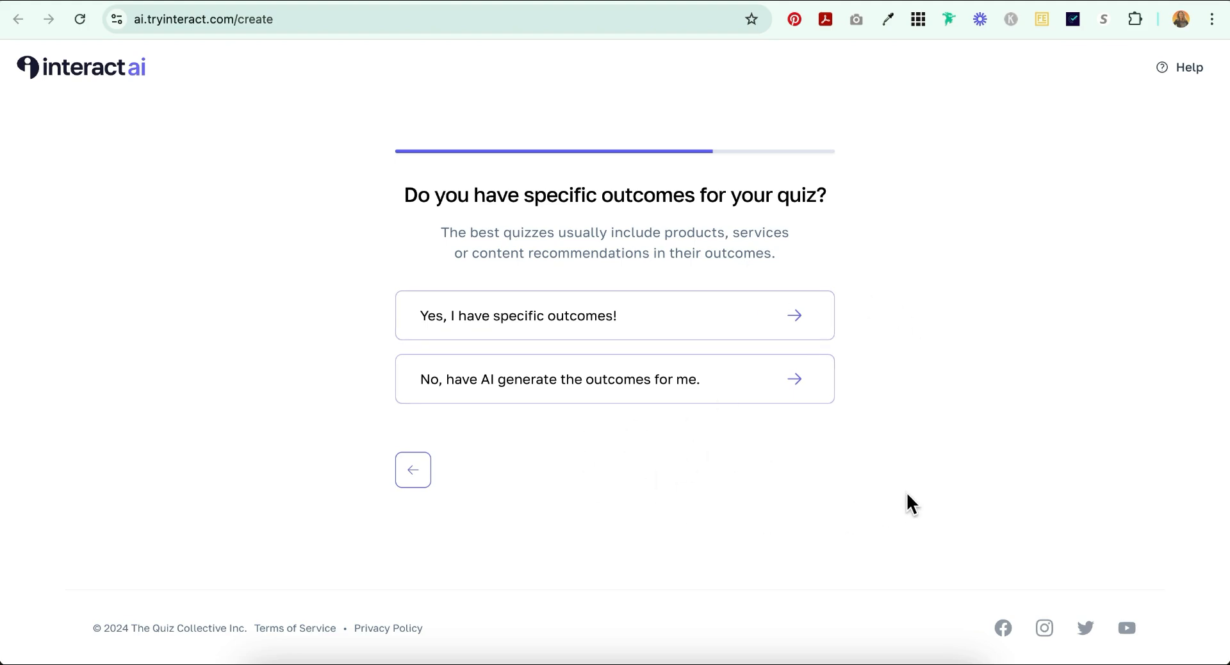
# Step: Let AI generate the outcomes, and submit your own list of questions with AI-generated answers
pyautogui.click(627, 387)
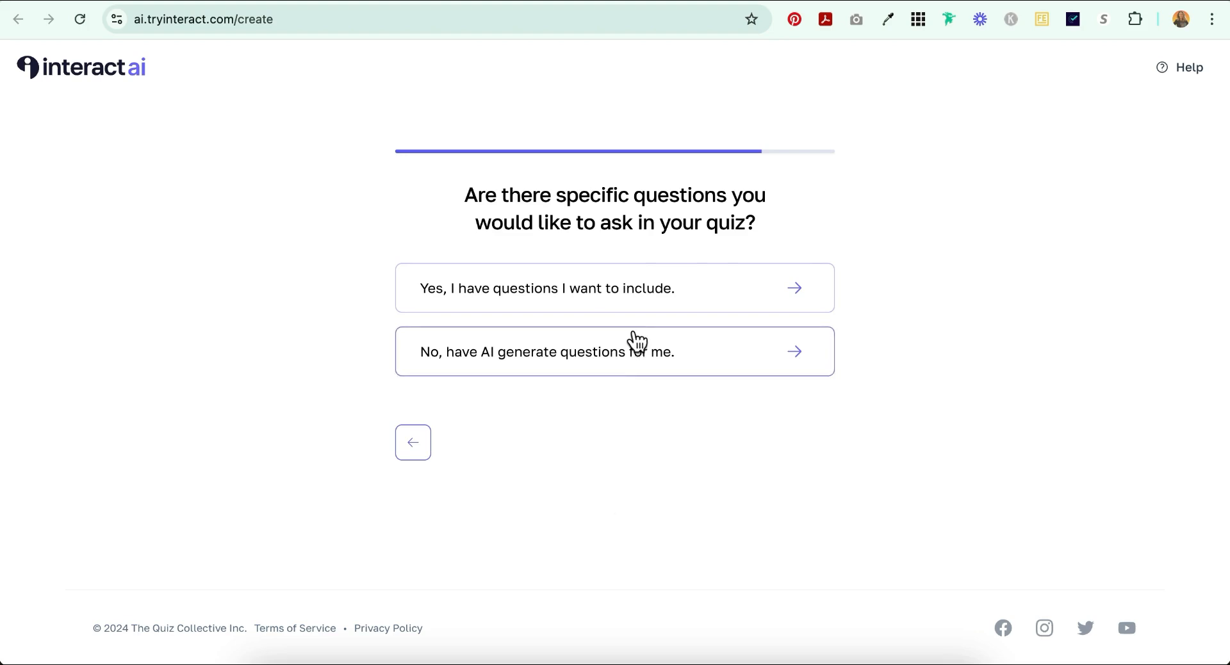
pyautogui.click(651, 289)
pyautogui.scroll(-10, 1016, 404)
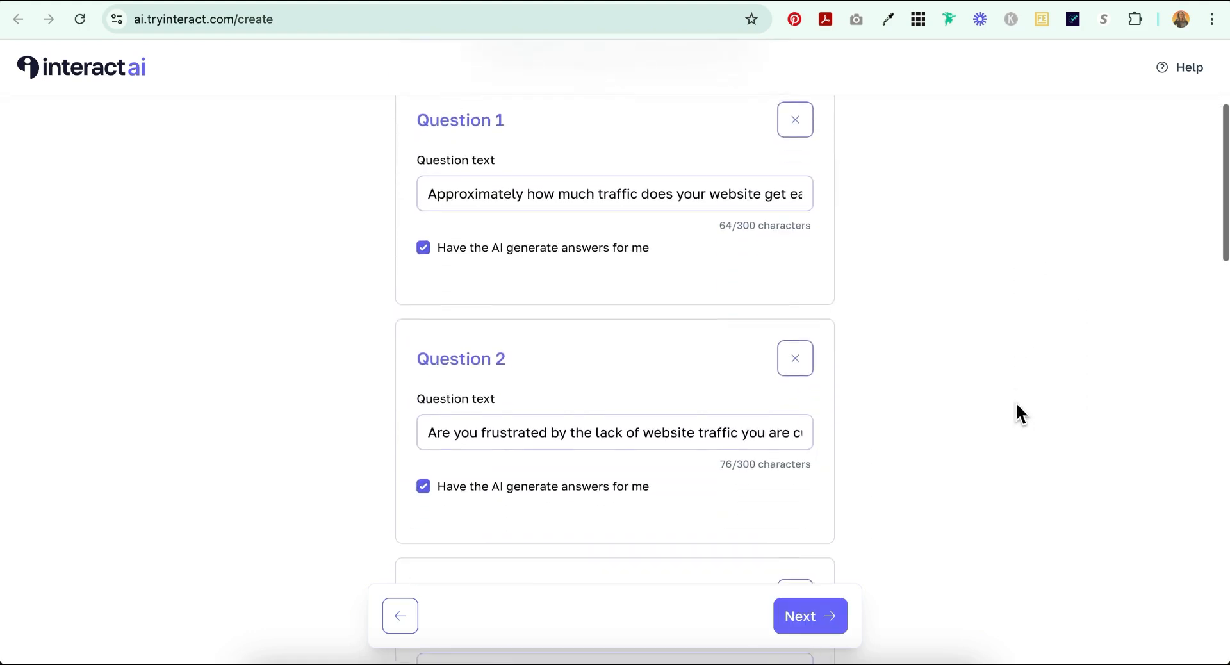
pyautogui.scroll(-10, 1016, 410)
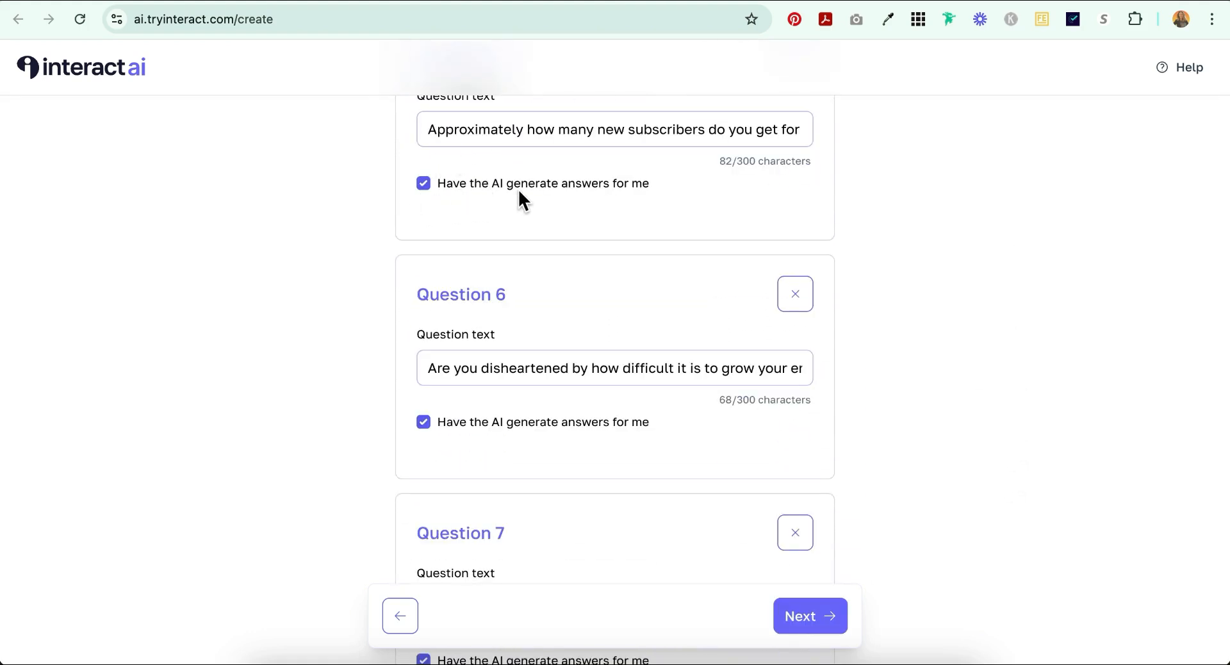
pyautogui.scroll(-3, 875, 230)
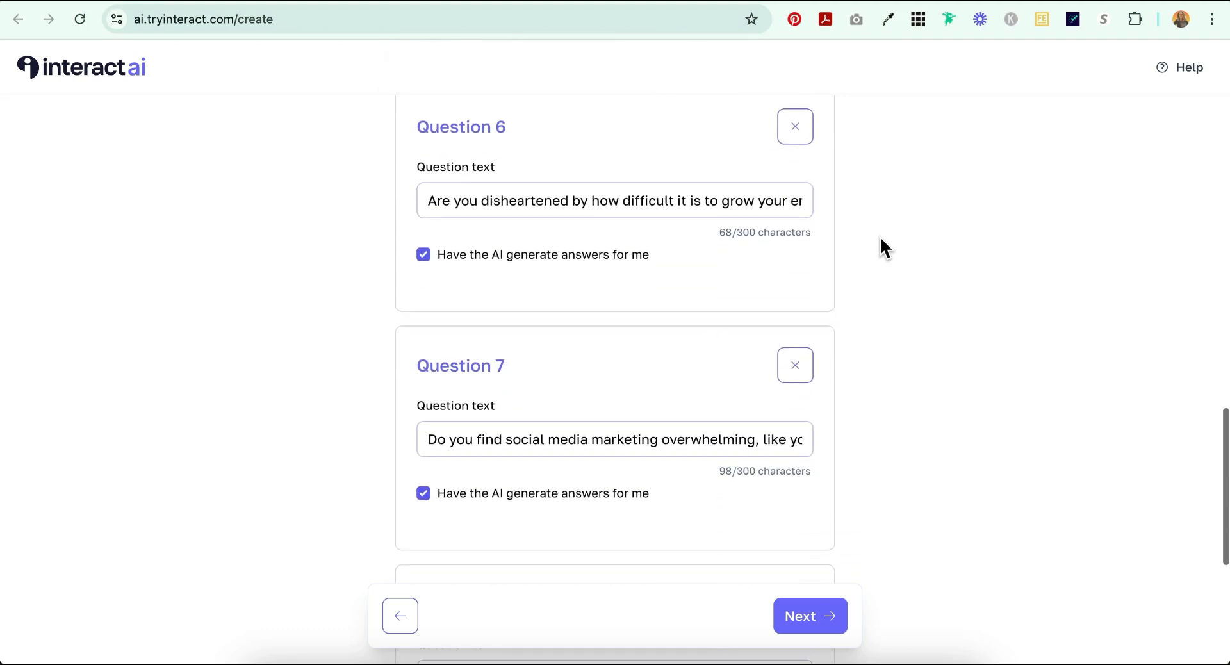
pyautogui.click(796, 616)
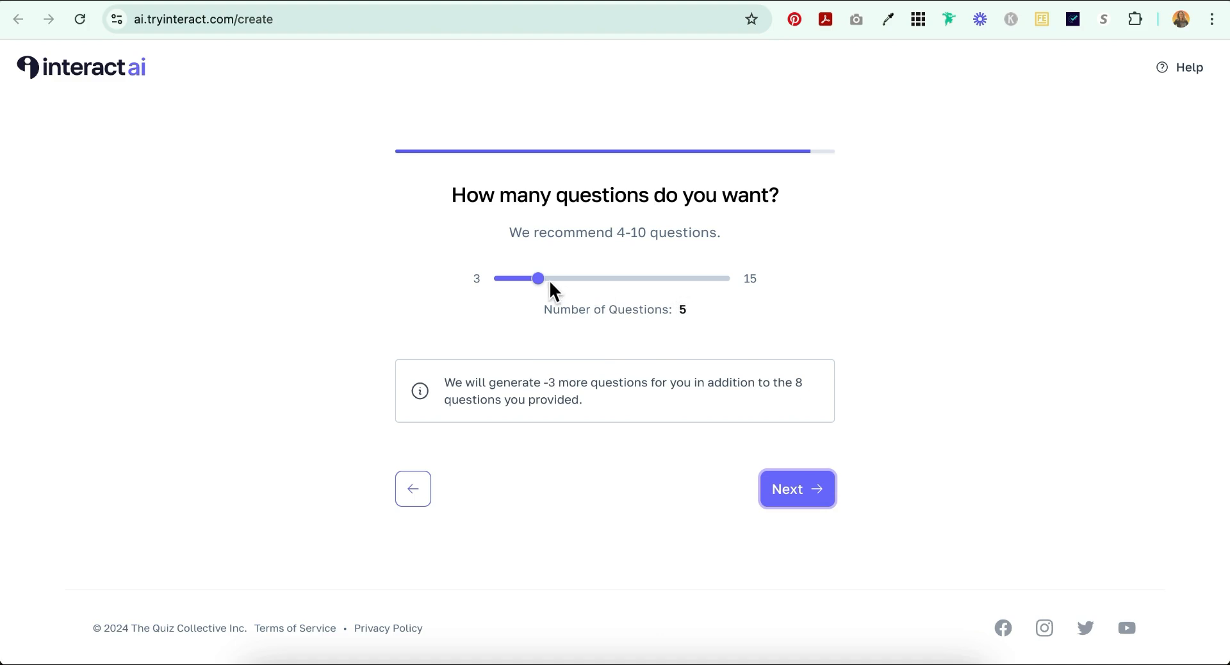
# Step: Set the number of quiz questions to 15 and continue
pyautogui.moveTo(538, 278); pyautogui.dragTo(598, 281)
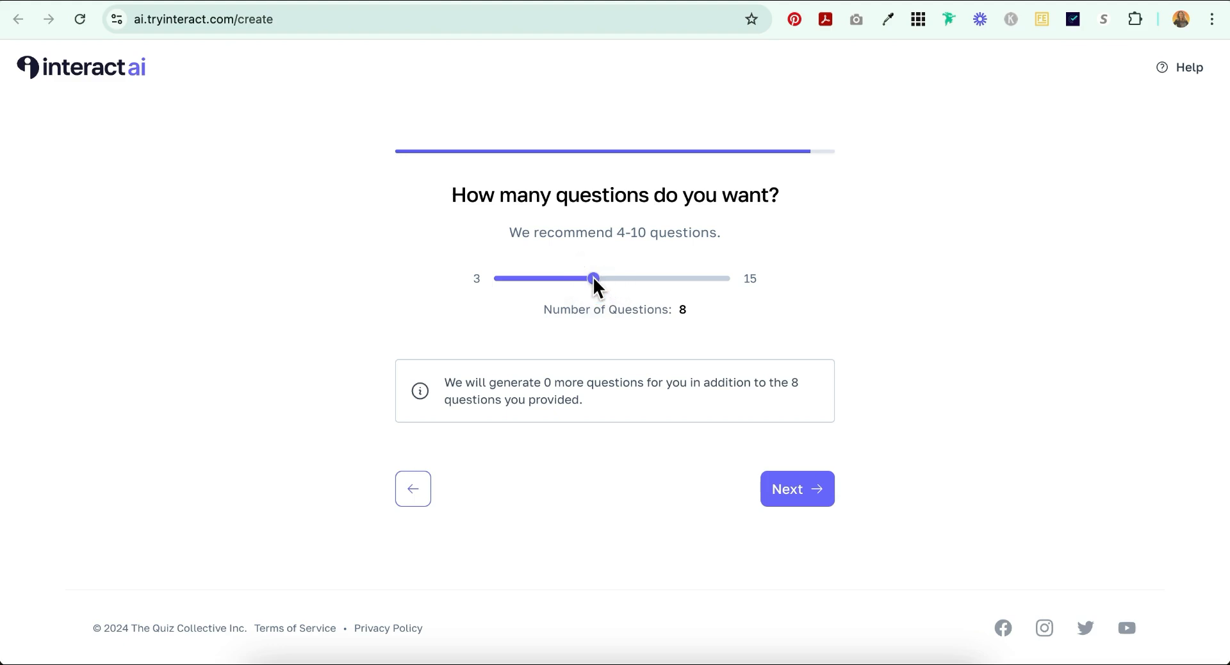
pyautogui.moveTo(594, 280); pyautogui.dragTo(738, 282)
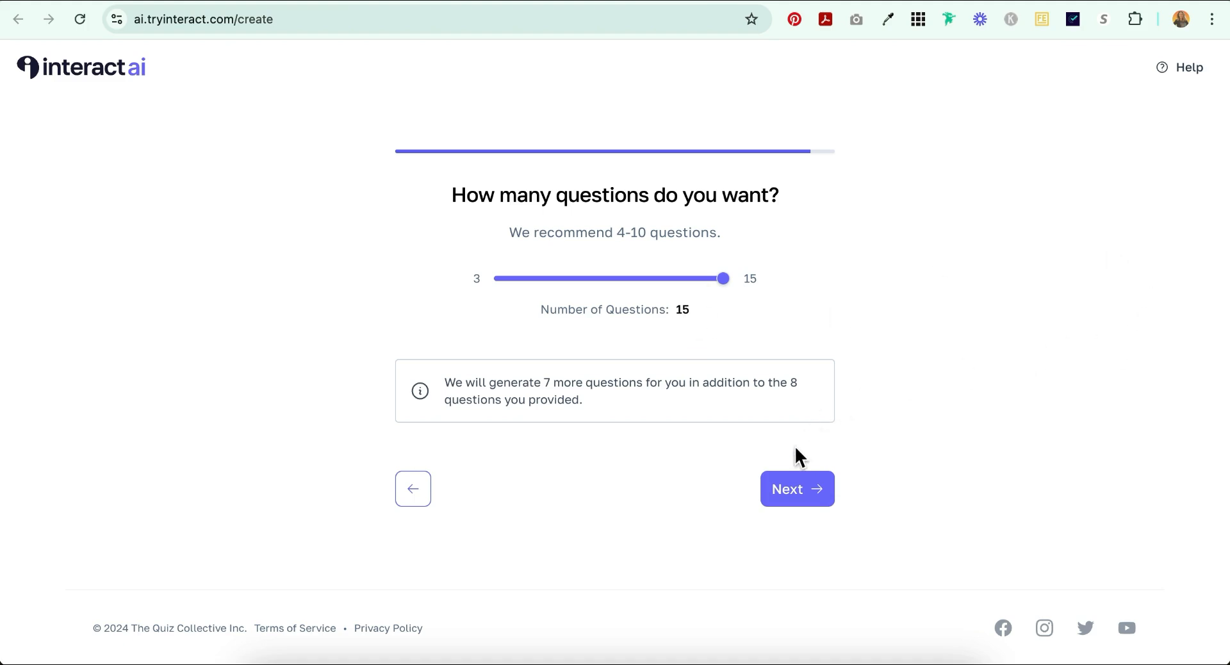
pyautogui.click(791, 493)
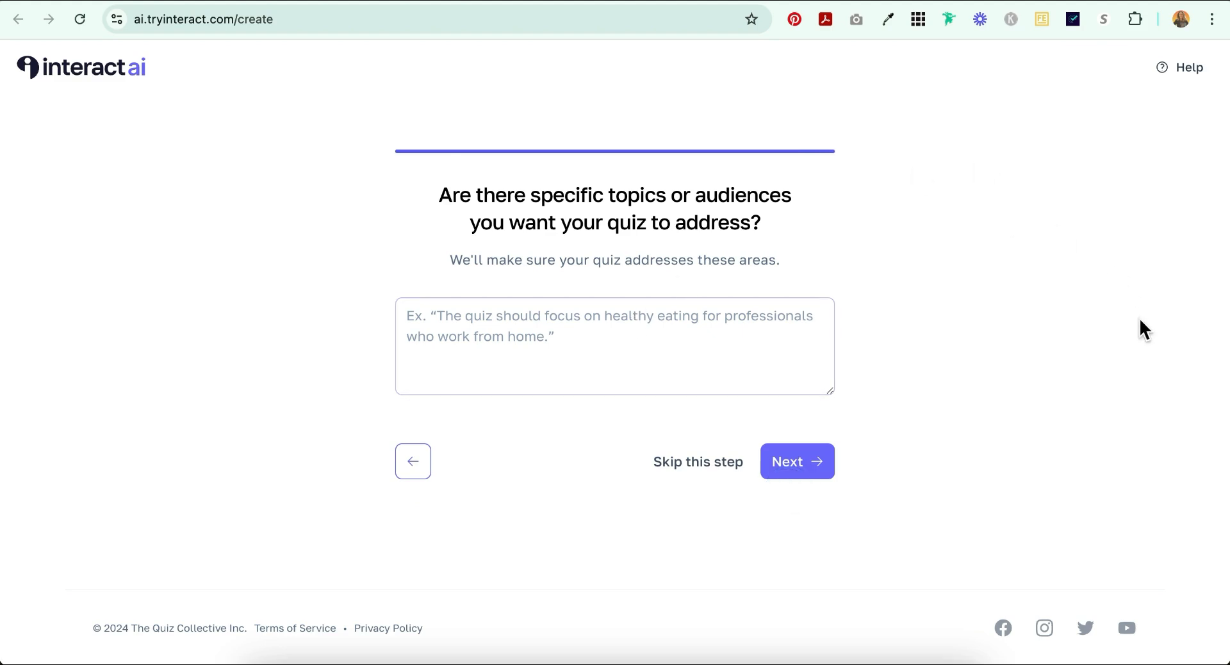
# Step: Describe the audience as Squarespace business website users and Squarespace web designers wanting more website traffic for themselves or clients, and submit it
pyautogui.write("I want to attract Squarespace users who are using Squarespace for their business's website. I want to attract Squarespace web designers who want more website traffic for themselves or their clients.")
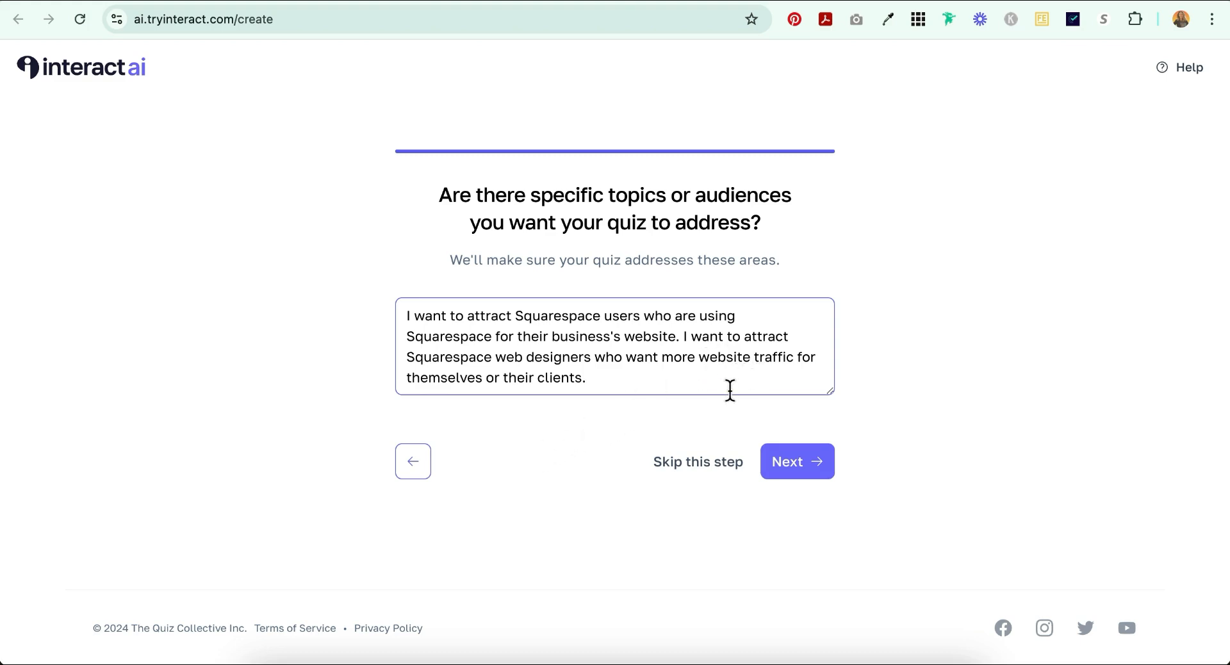
pyautogui.click(802, 474)
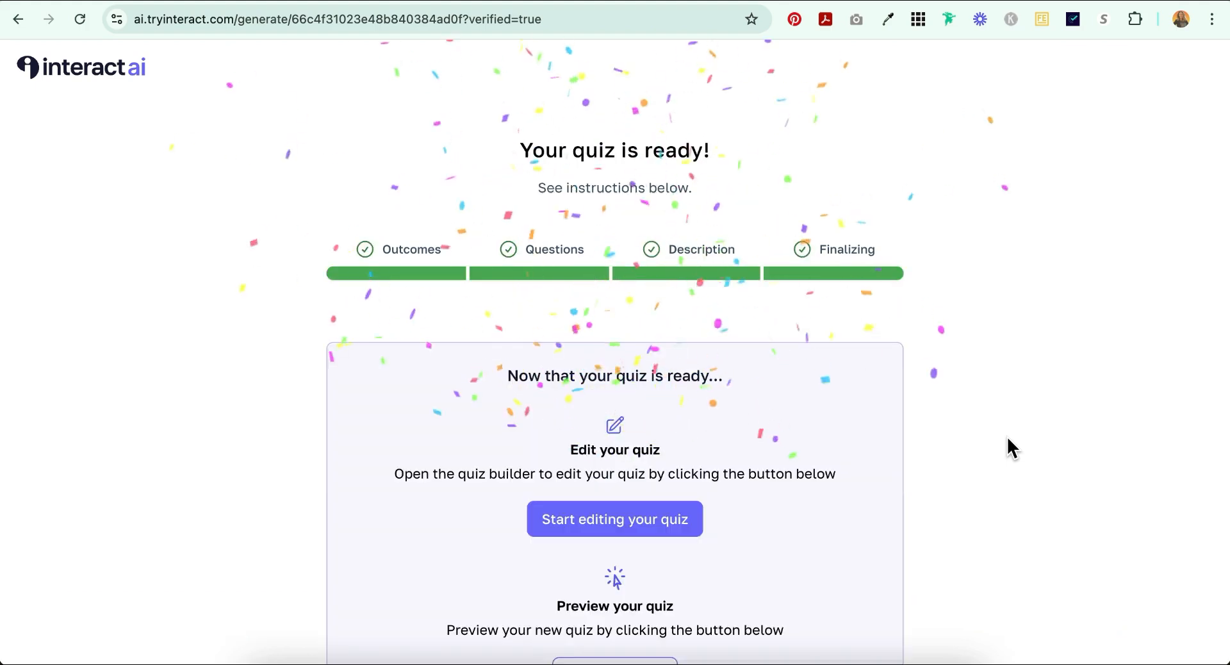
# Step: Open the generated quiz in the quiz builder and look through its cover, questions and results sections
pyautogui.scroll(-2, 1007, 436)
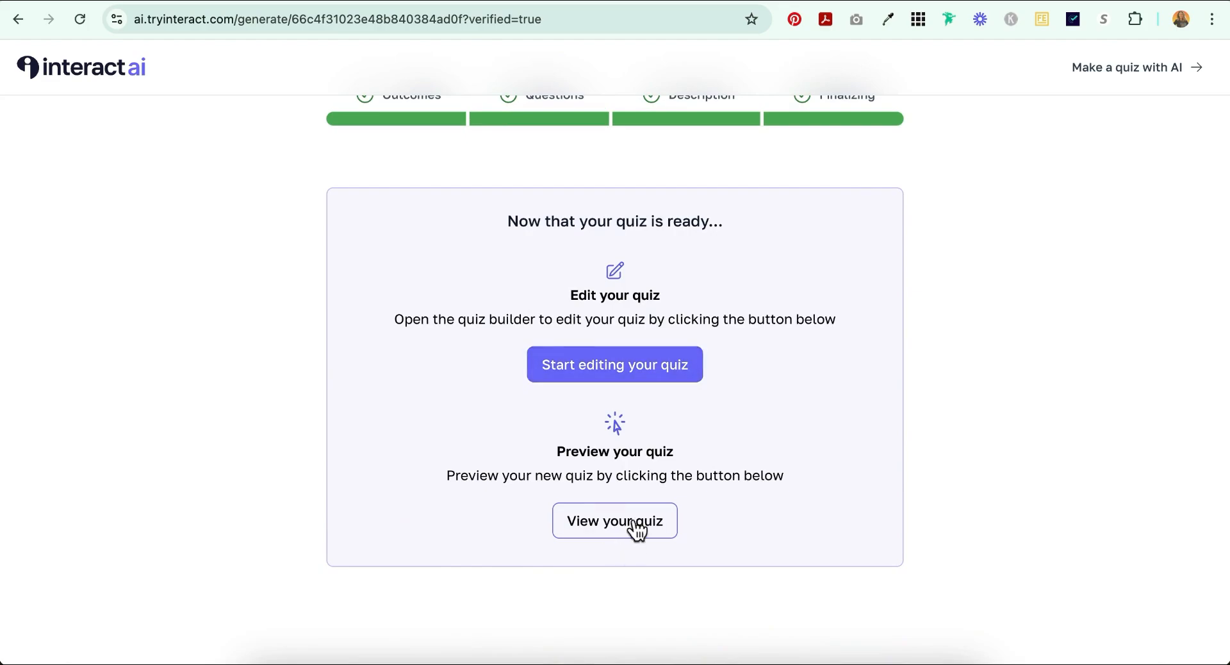
pyautogui.click(648, 375)
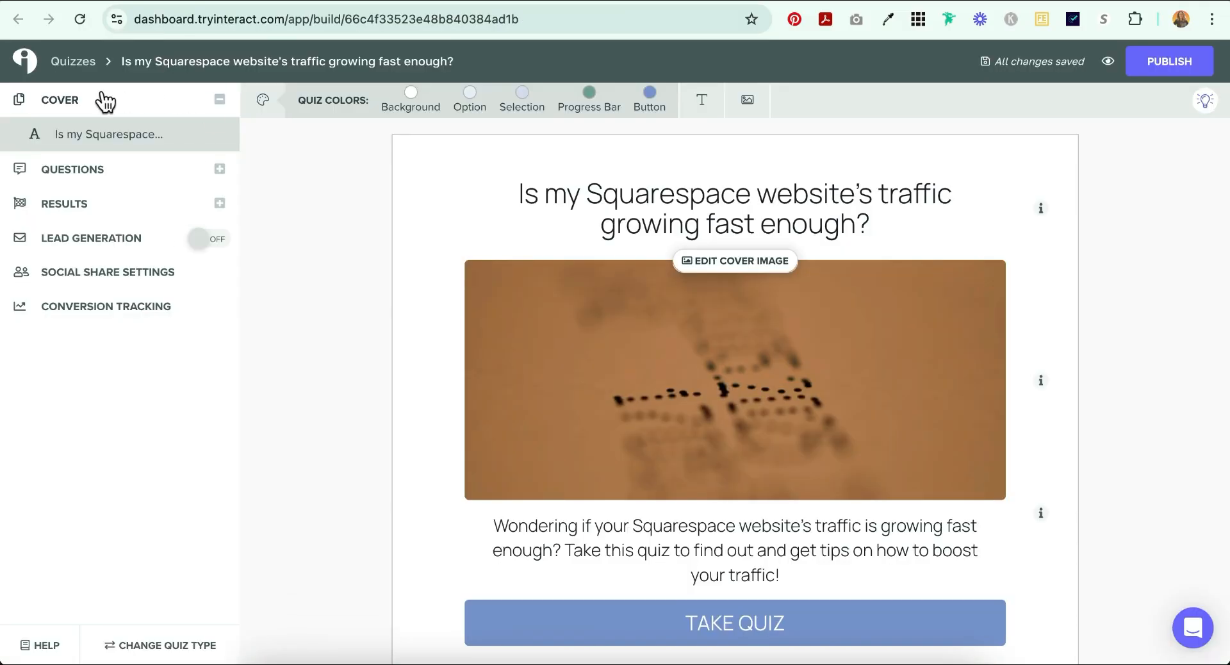
pyautogui.click(67, 101)
pyautogui.click(72, 171)
pyautogui.click(72, 503)
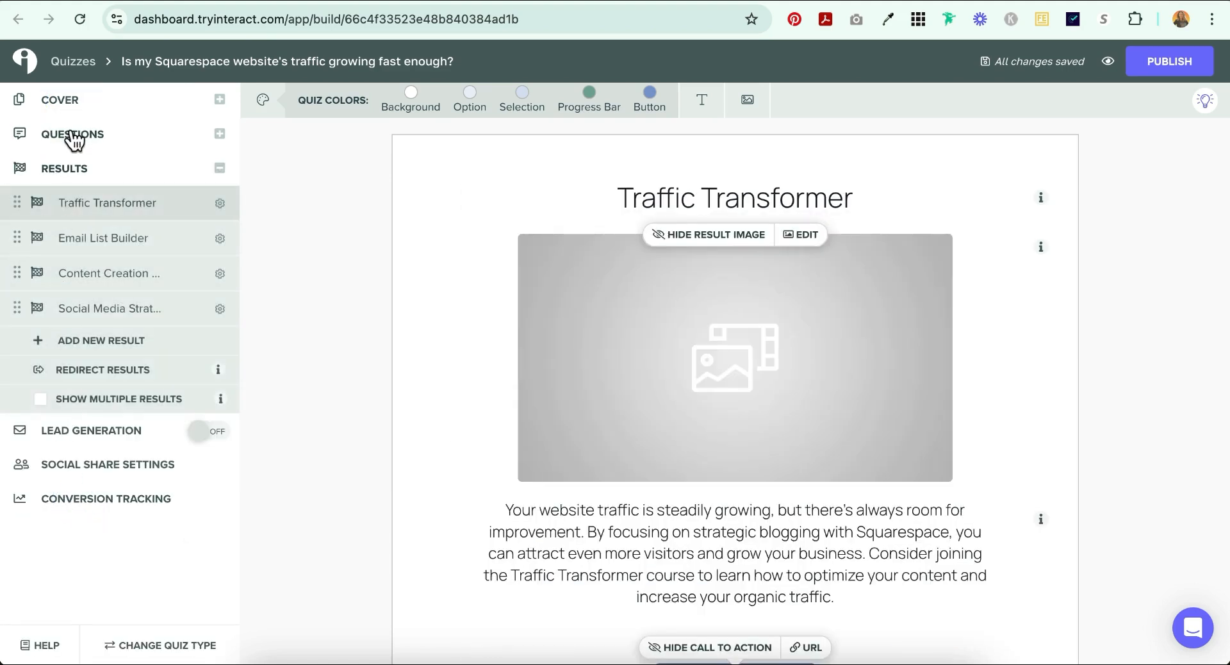
pyautogui.click(70, 100)
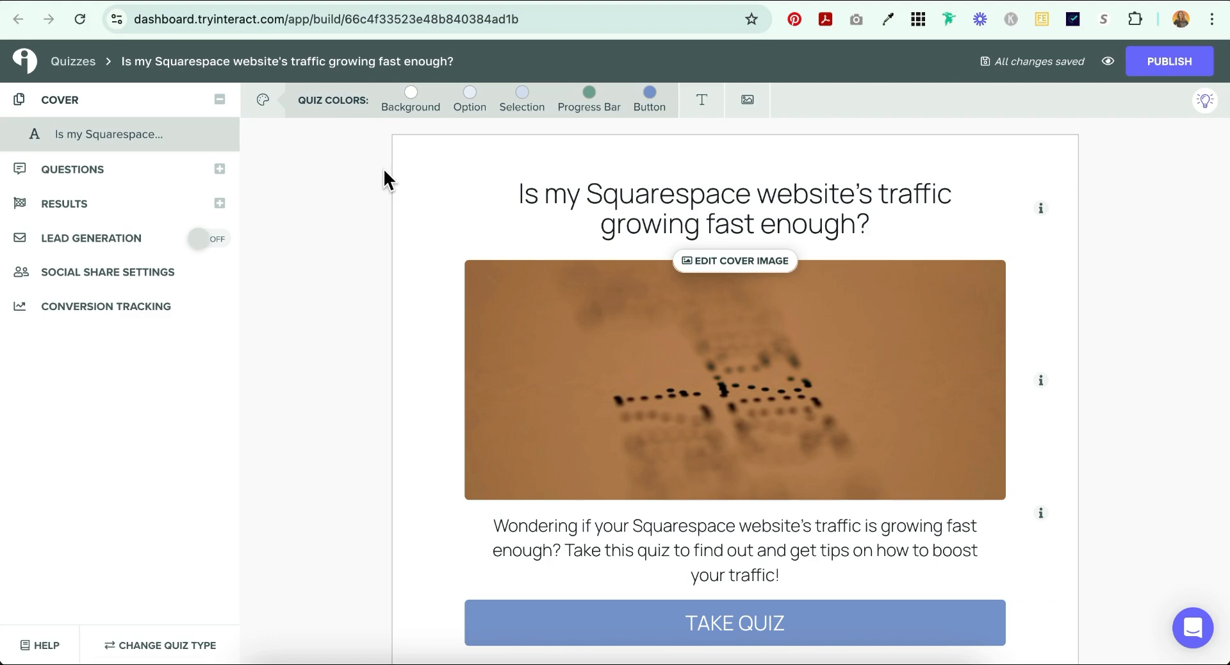
# Step: Restyle the quiz text and colors with a beige background, white options, grey selection, orange progress bar and red button
pyautogui.click(411, 93)
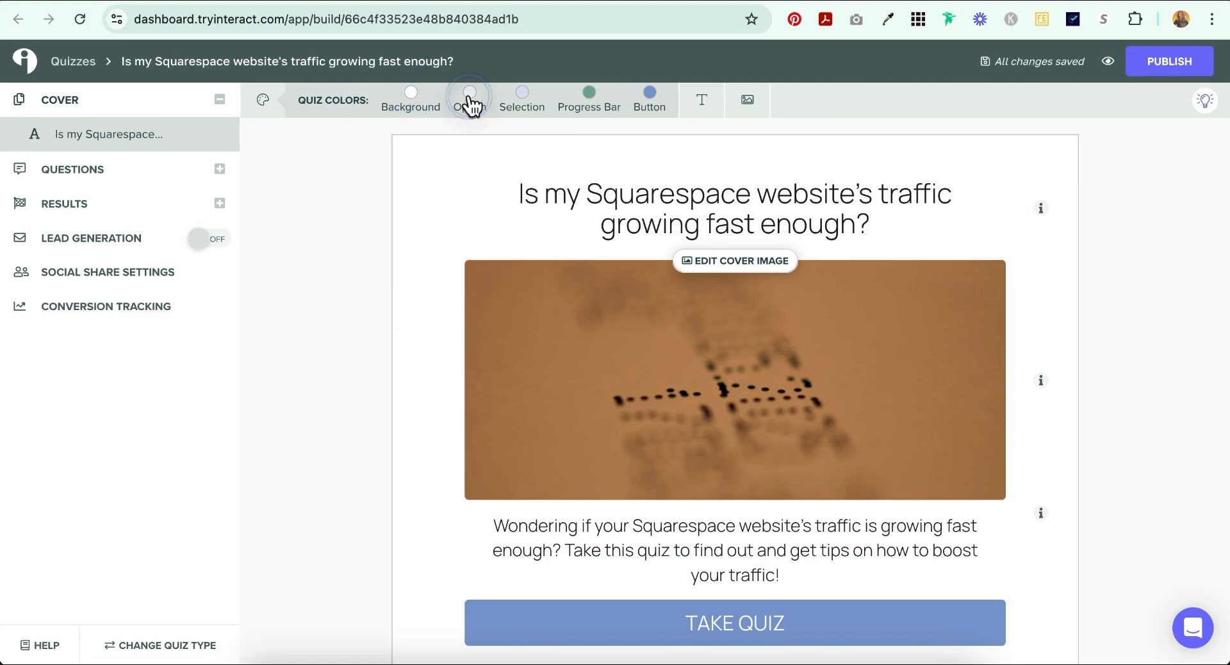
pyautogui.click(701, 99)
pyautogui.click(636, 92)
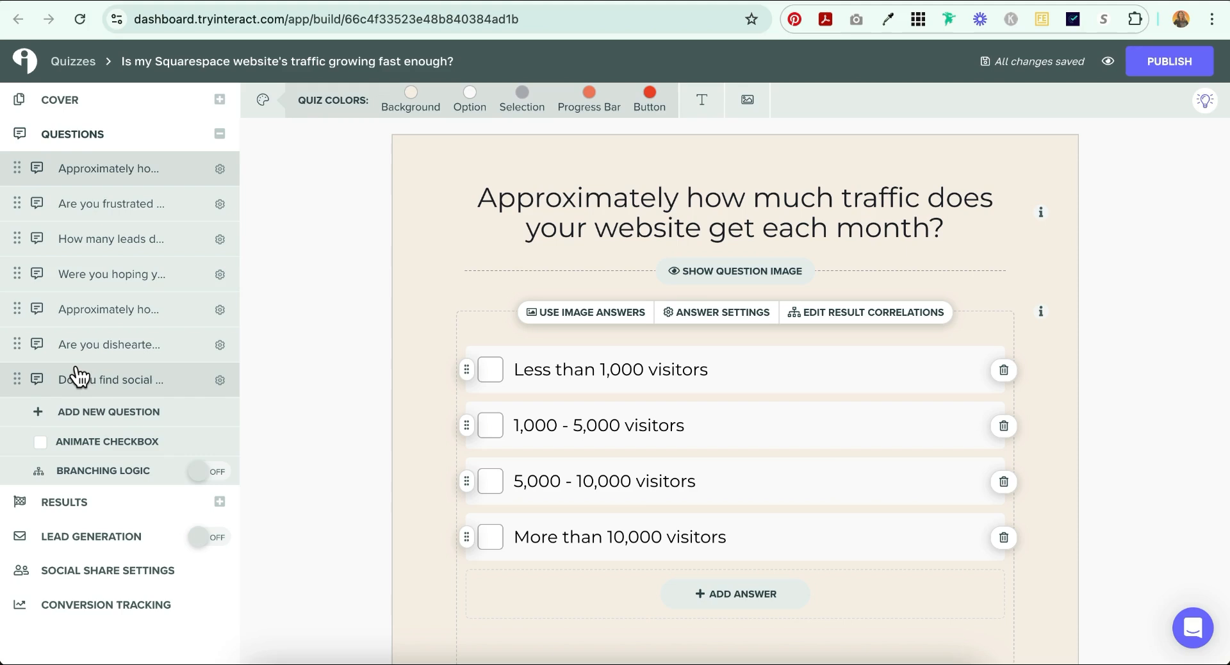
# Step: Examine the generated questions with their answer options, from monthly traffic to social media marketing, and where result correlations are edited
pyautogui.scroll(-1, 76, 369)
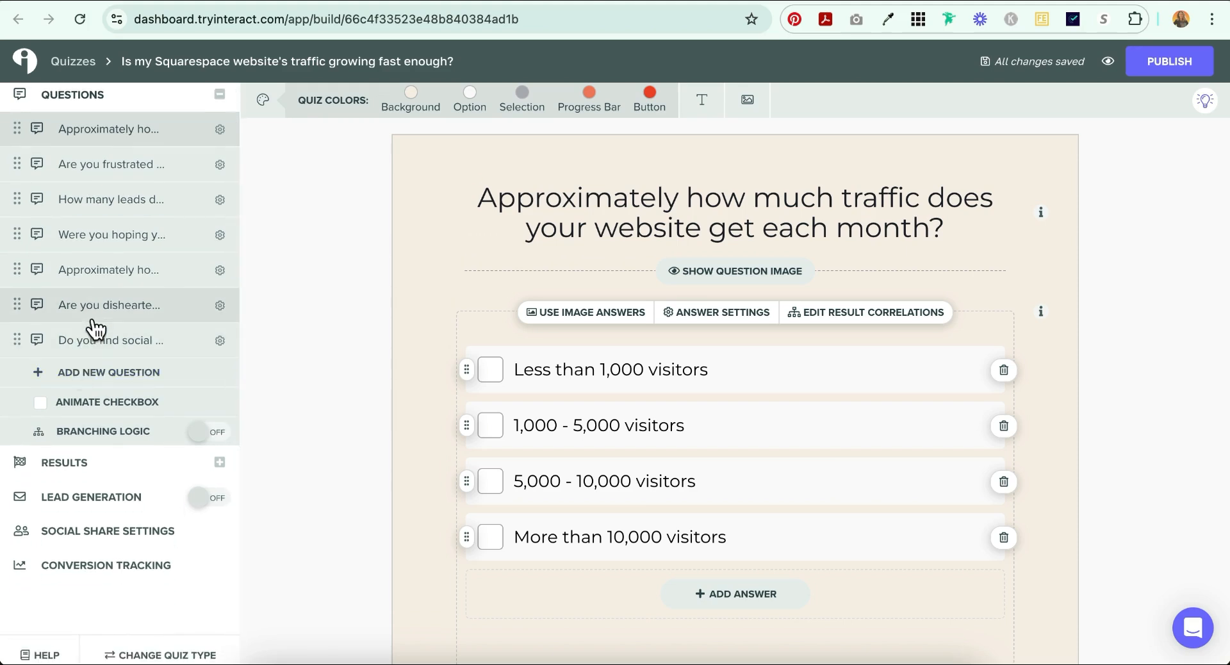
pyautogui.scroll(1, 128, 211)
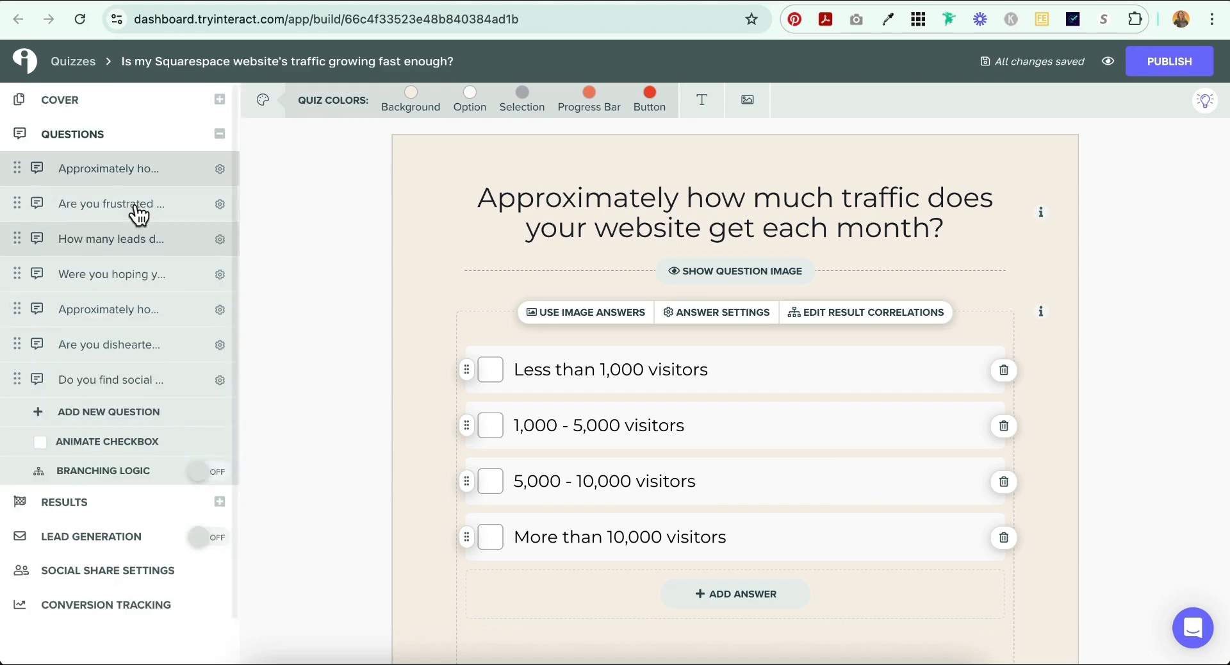
pyautogui.click(86, 384)
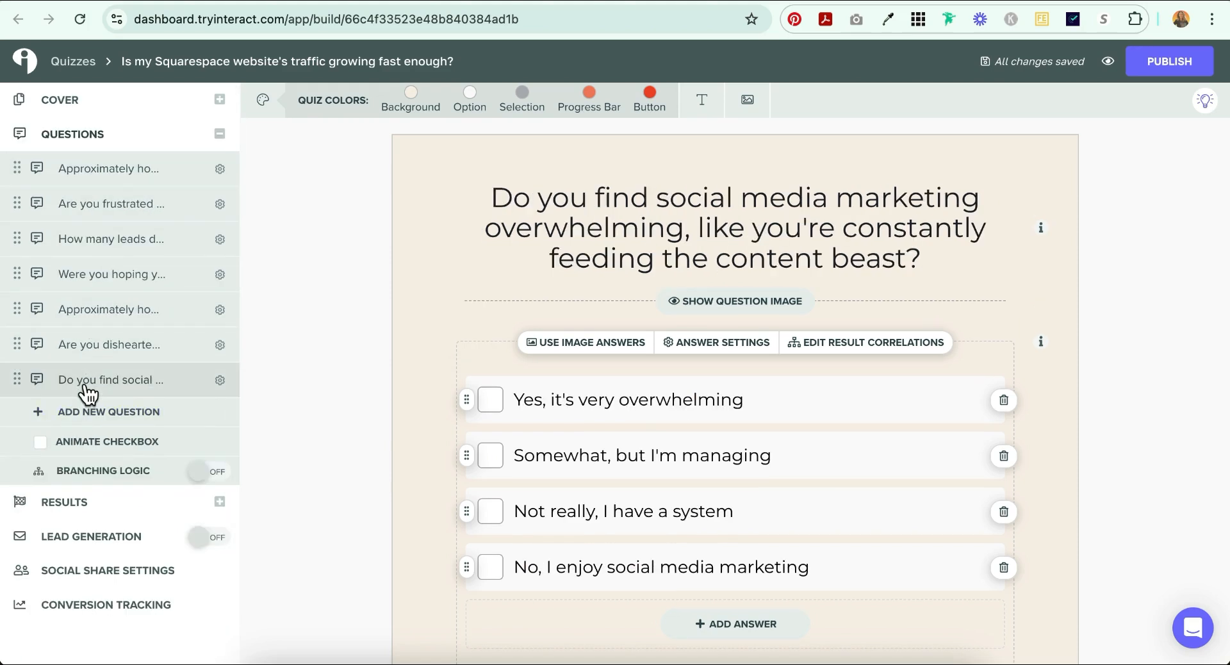
pyautogui.scroll(-1, 86, 392)
pyautogui.click(58, 461)
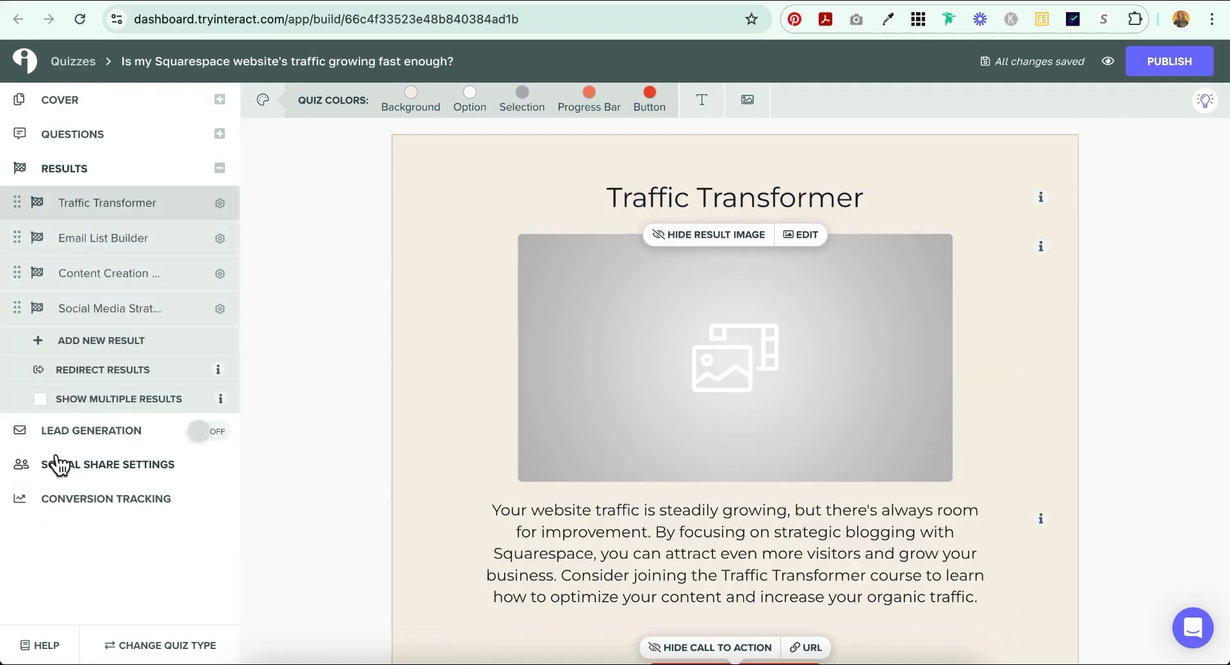
pyautogui.click(90, 132)
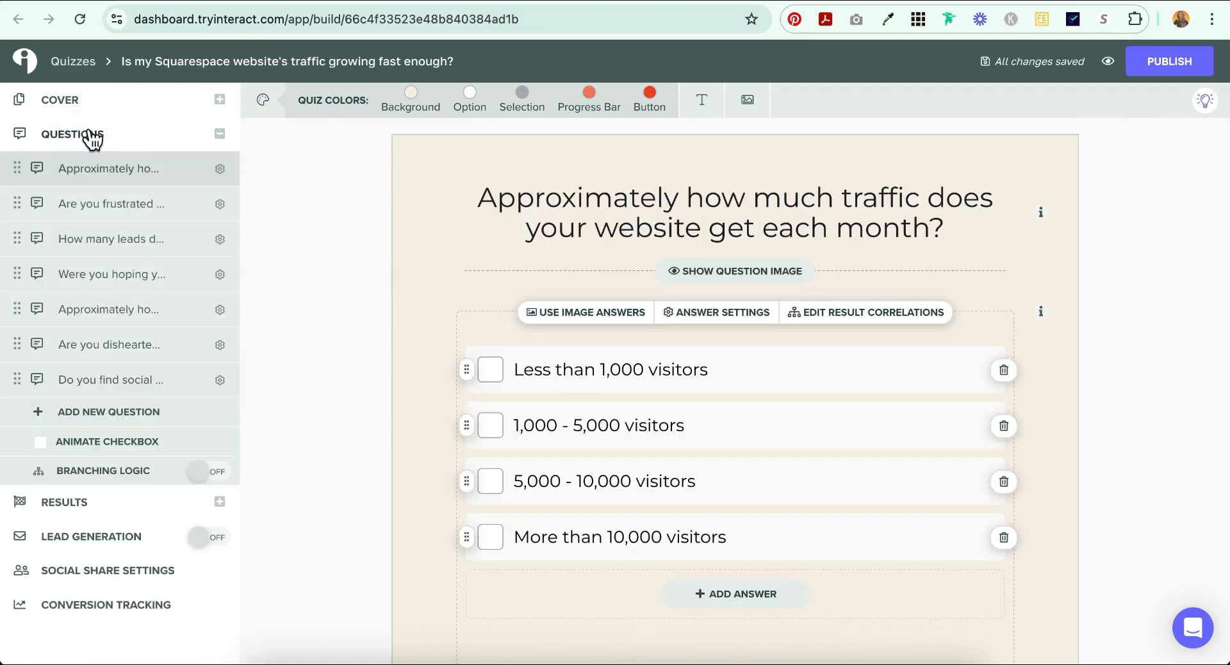
pyautogui.scroll(-3, 525, 340)
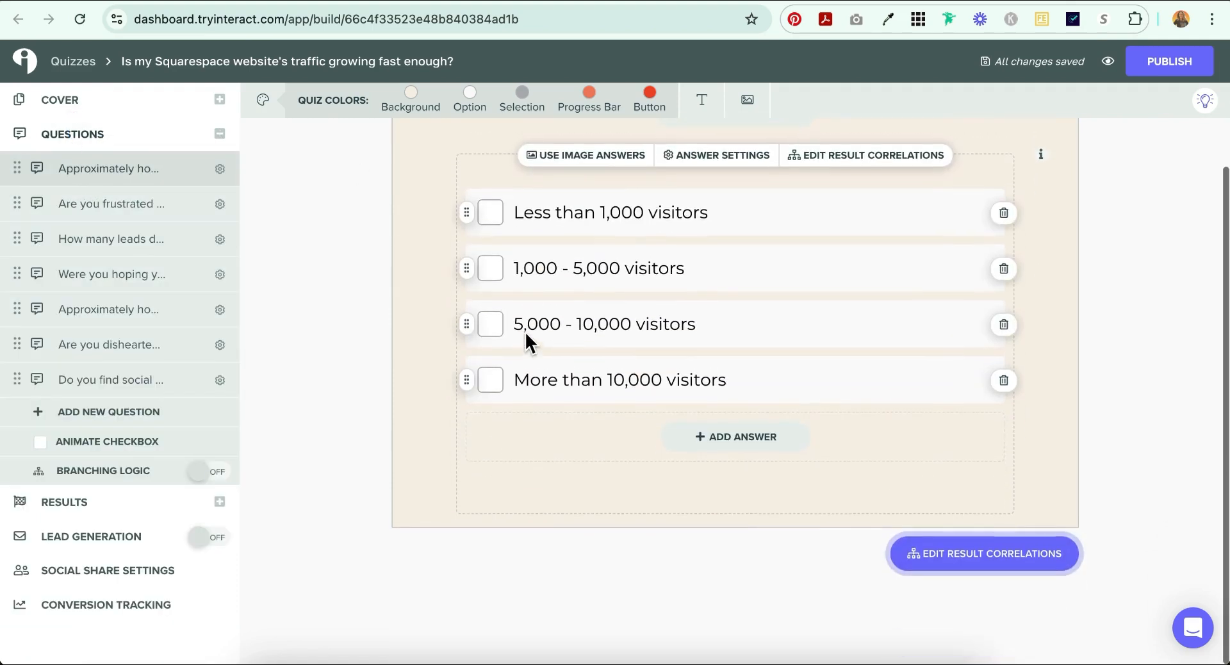
pyautogui.click(928, 564)
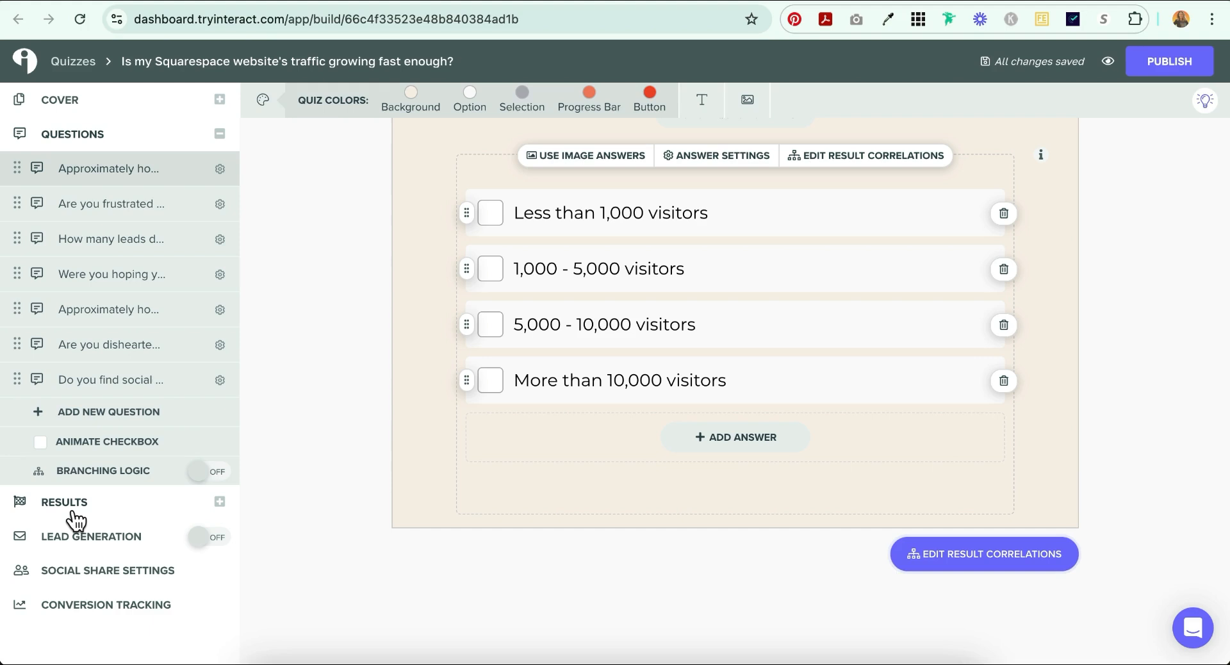
# Step: Review the Traffic Transformer and Social Media Strategist result pages, and return to the monthly traffic question
pyautogui.click(73, 506)
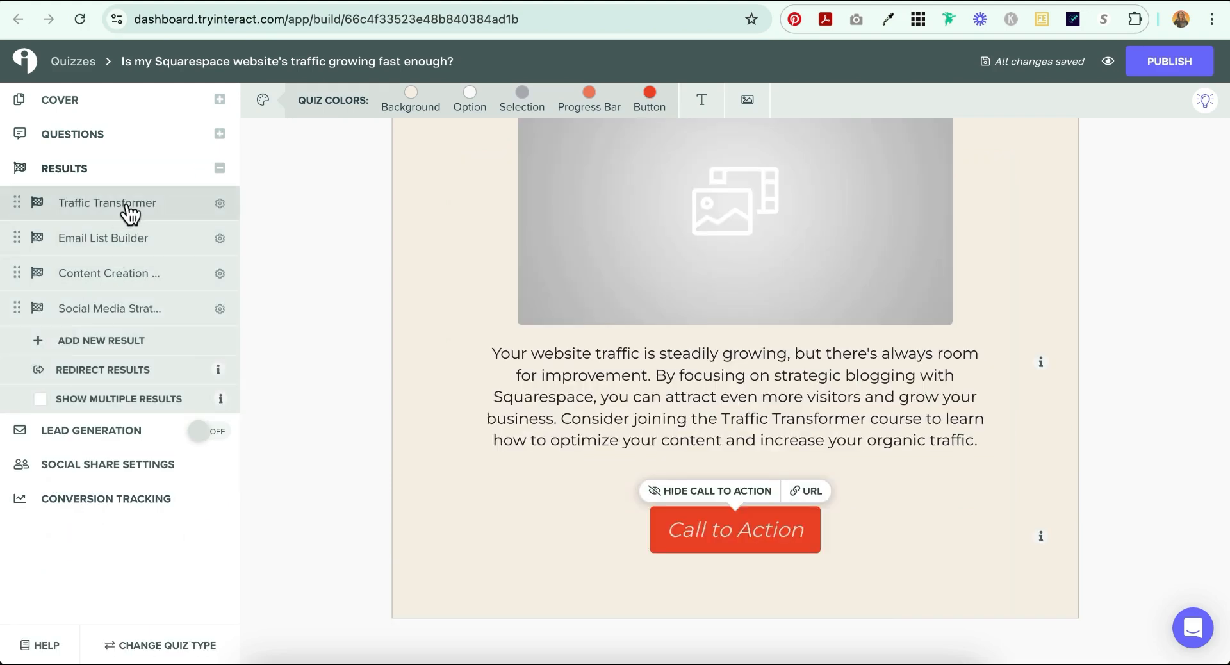
pyautogui.scroll(2, 1012, 452)
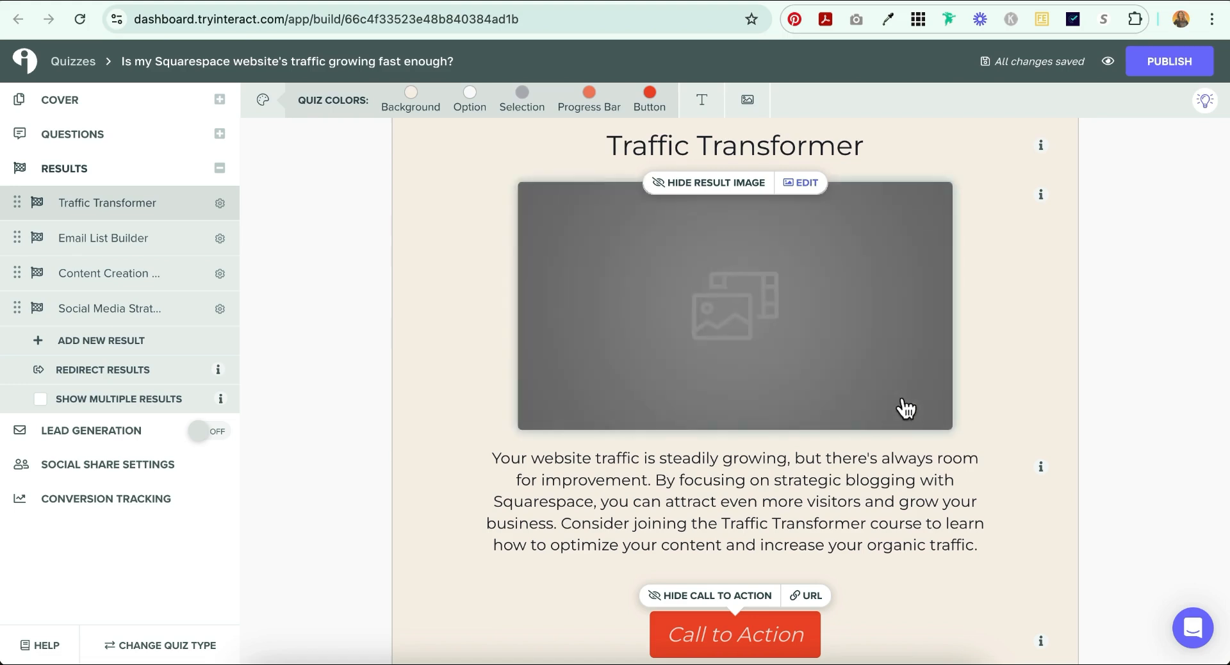
pyautogui.click(179, 308)
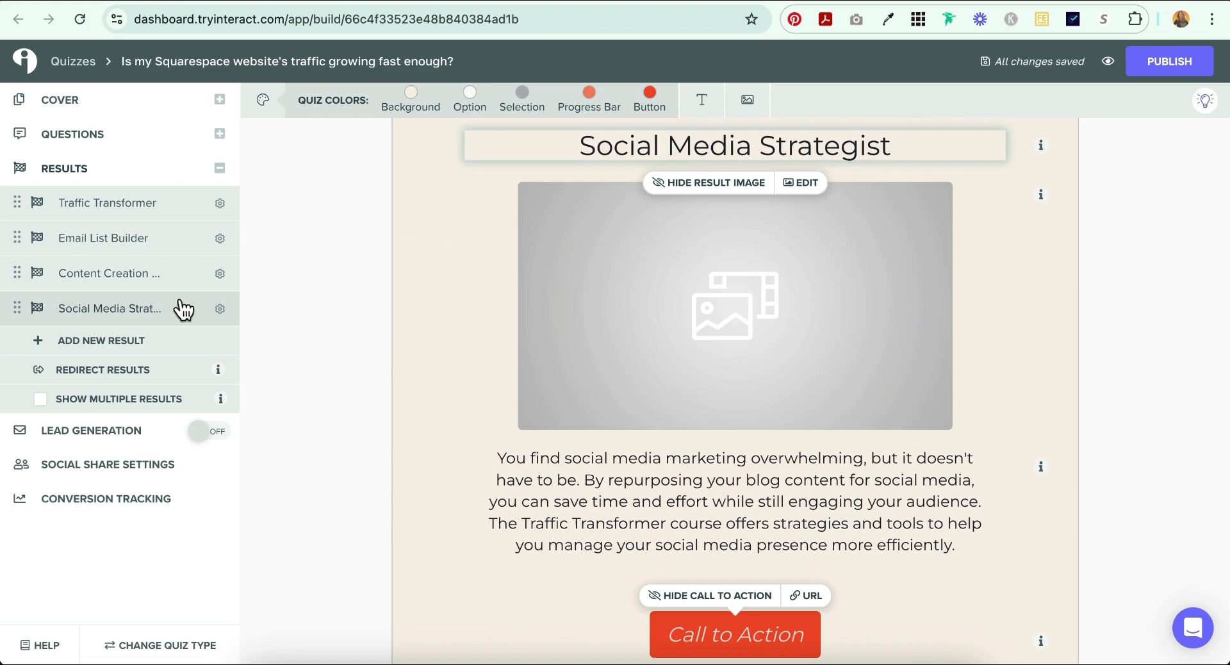
pyautogui.click(80, 132)
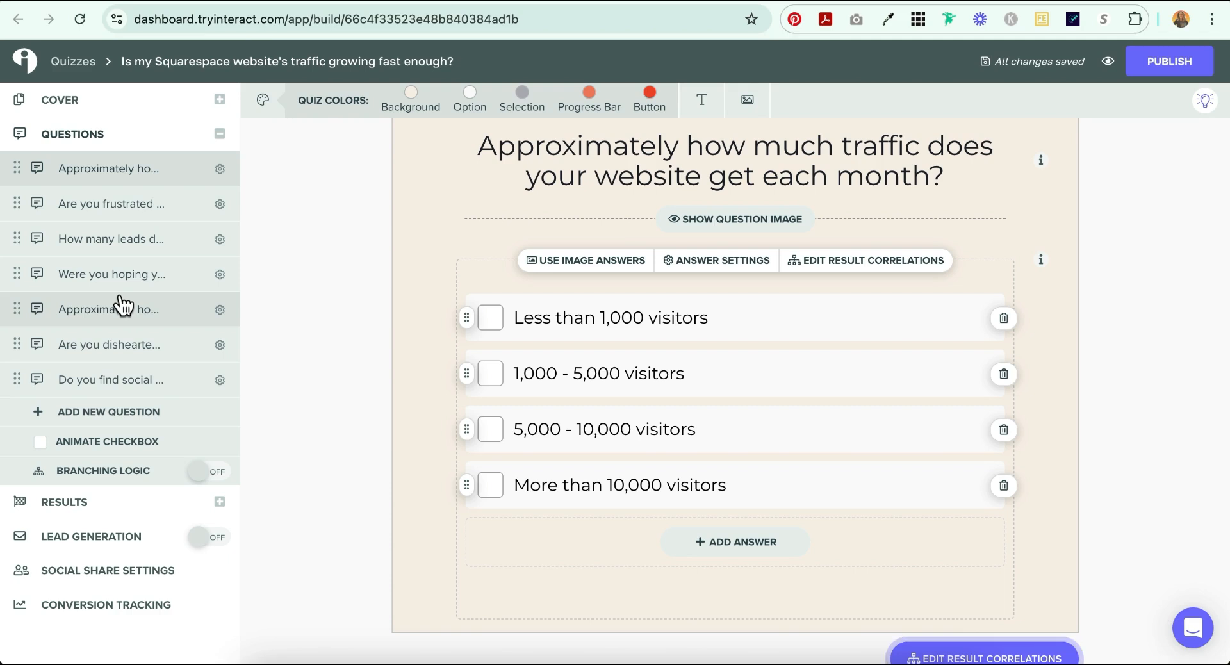
# Step: Review the answer options of the monthly traffic and monthly email subscribers questions, and open the result correlations from each
pyautogui.scroll(-3, 716, 408)
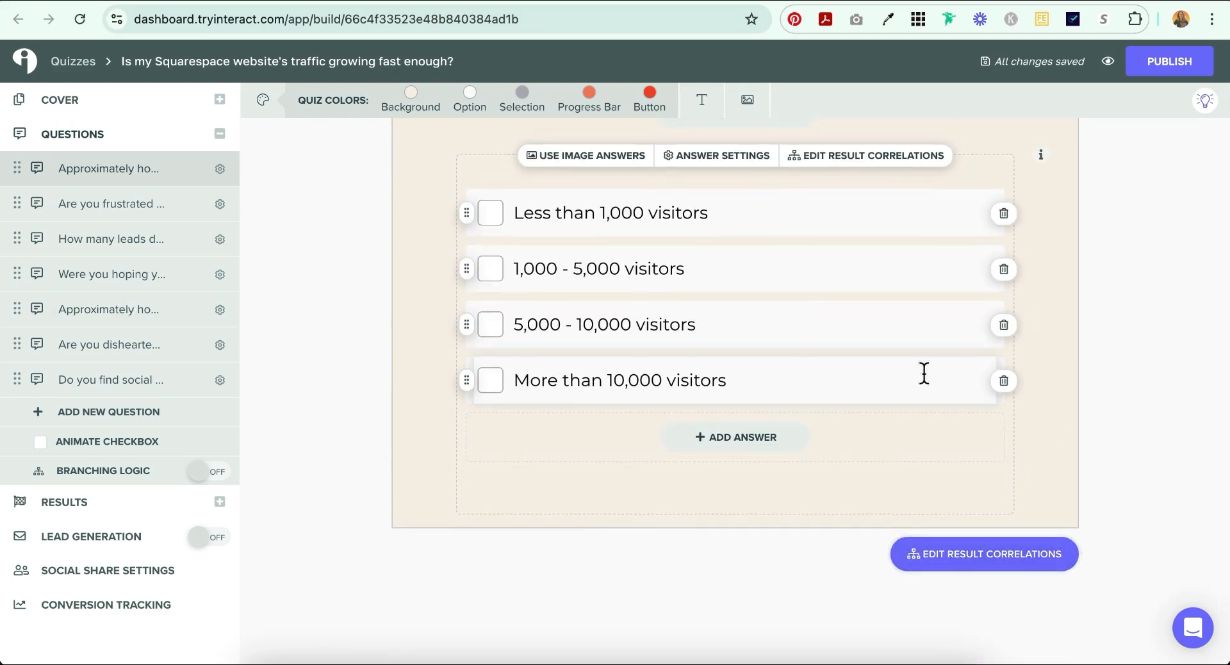
pyautogui.scroll(3, 923, 372)
pyautogui.scroll(-3, 923, 372)
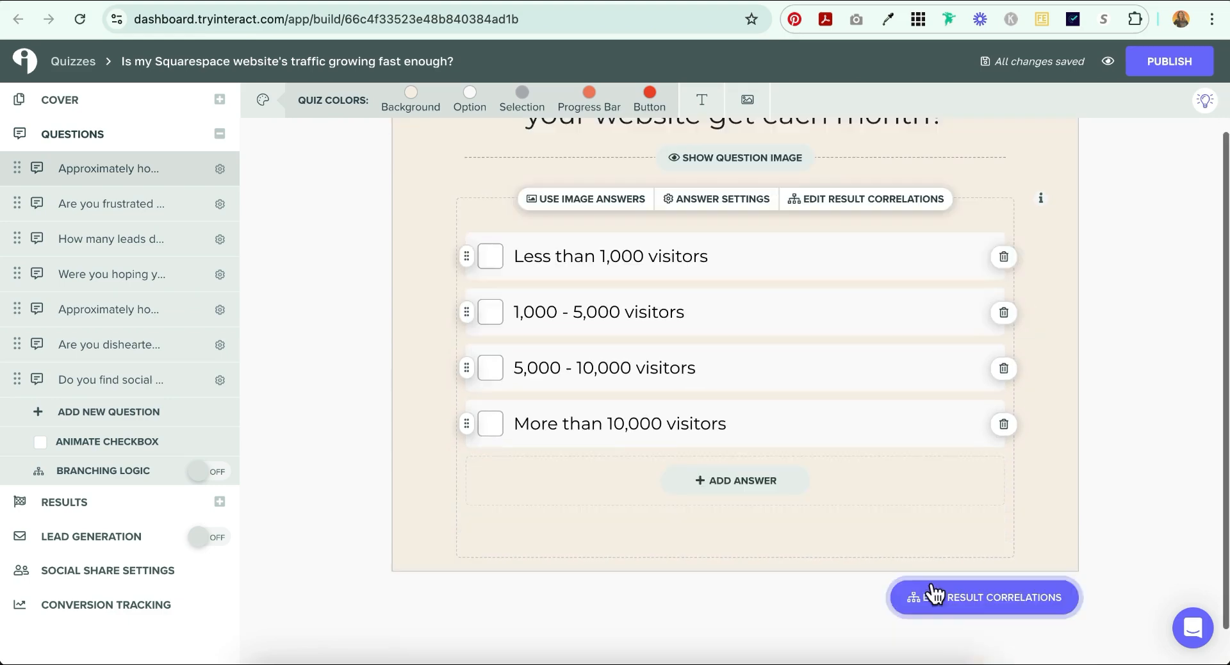
pyautogui.click(959, 613)
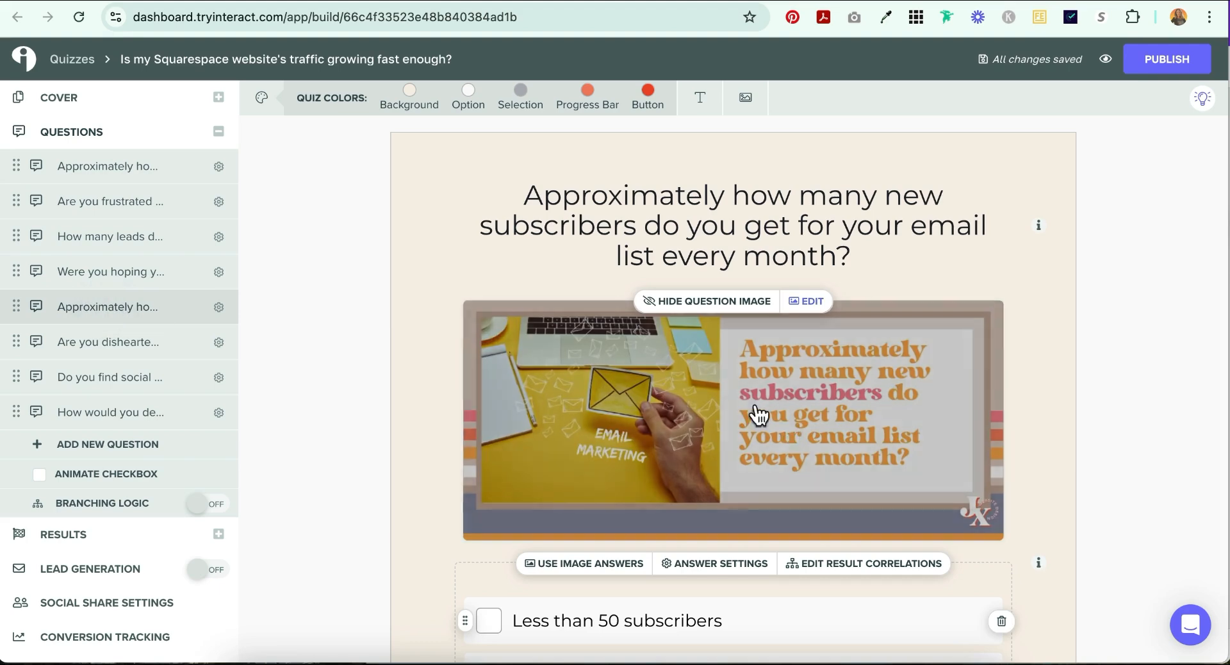
pyautogui.scroll(-6, 792, 423)
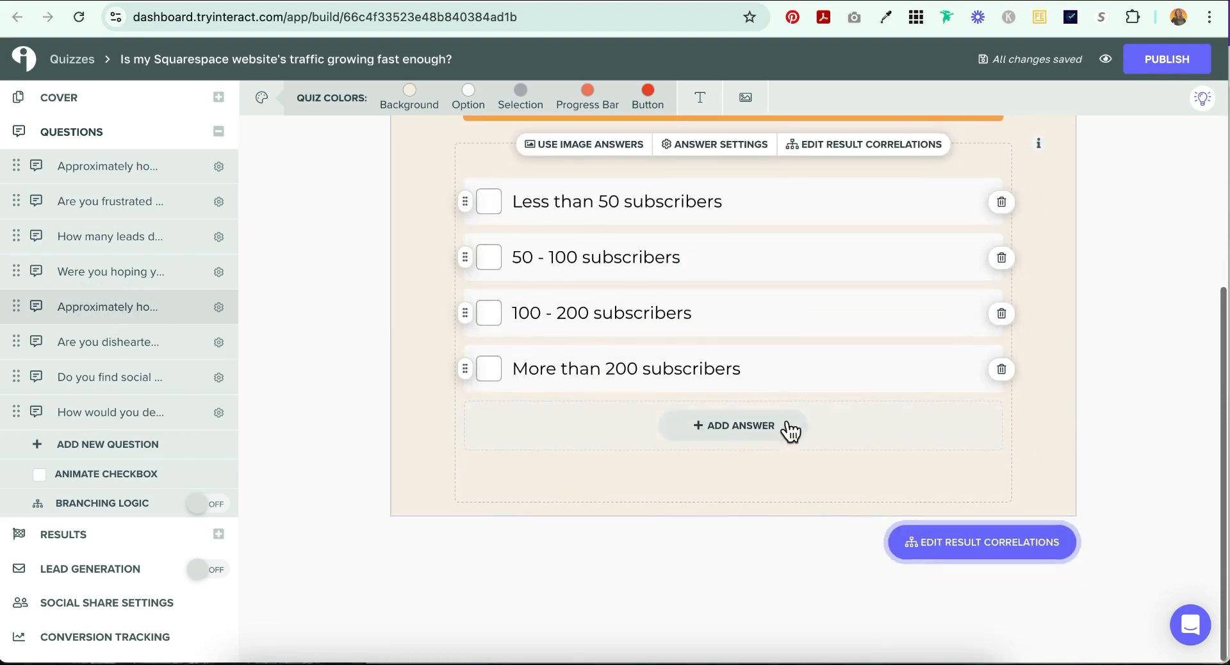
pyautogui.click(1010, 559)
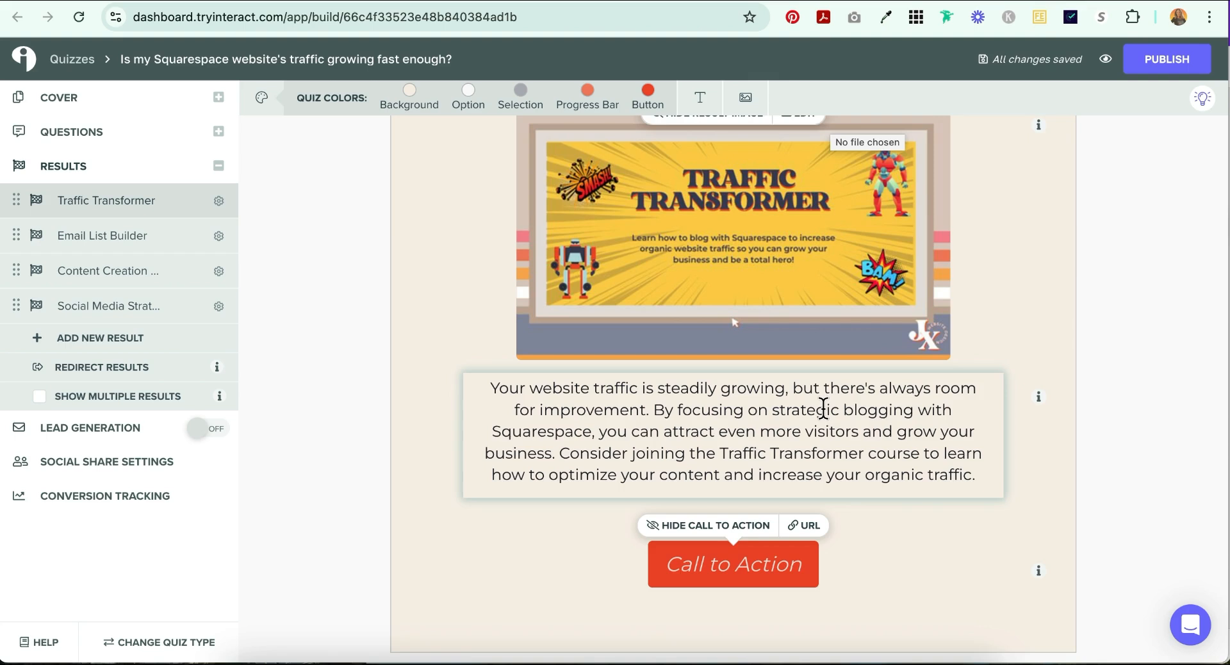
# Step: Change the call-to-action button text on the Traffic Transformer result page to "TRAFFIC TRANSFORMER"
pyautogui.scroll(-1, 825, 372)
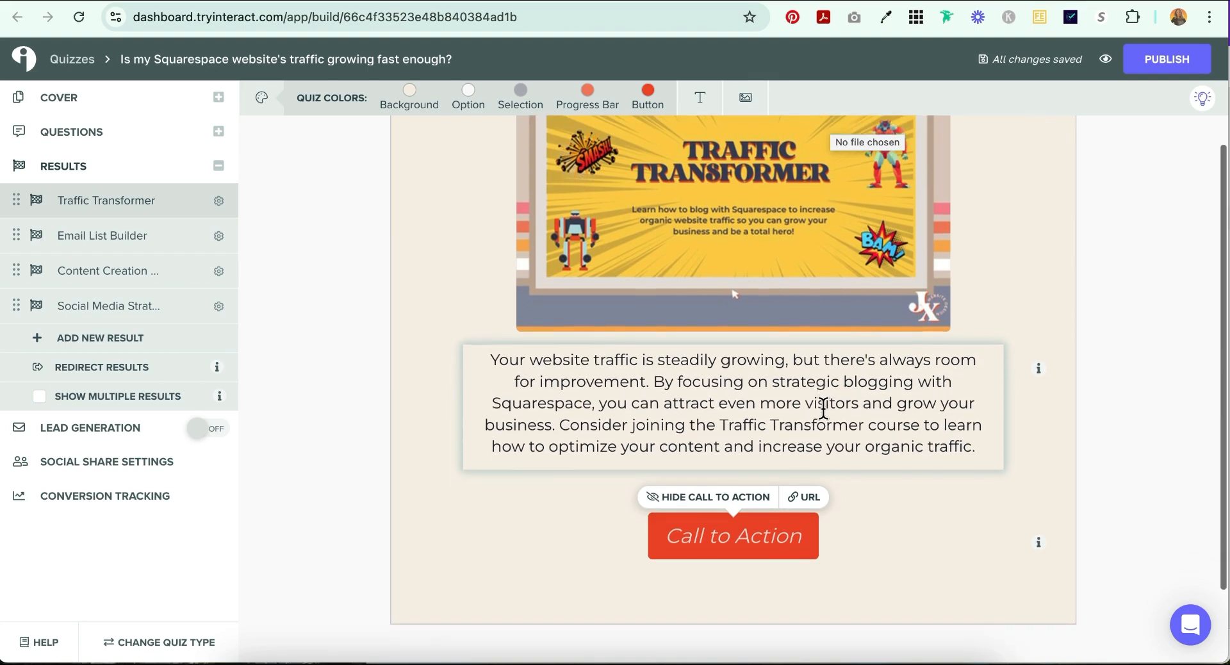
pyautogui.click(709, 536)
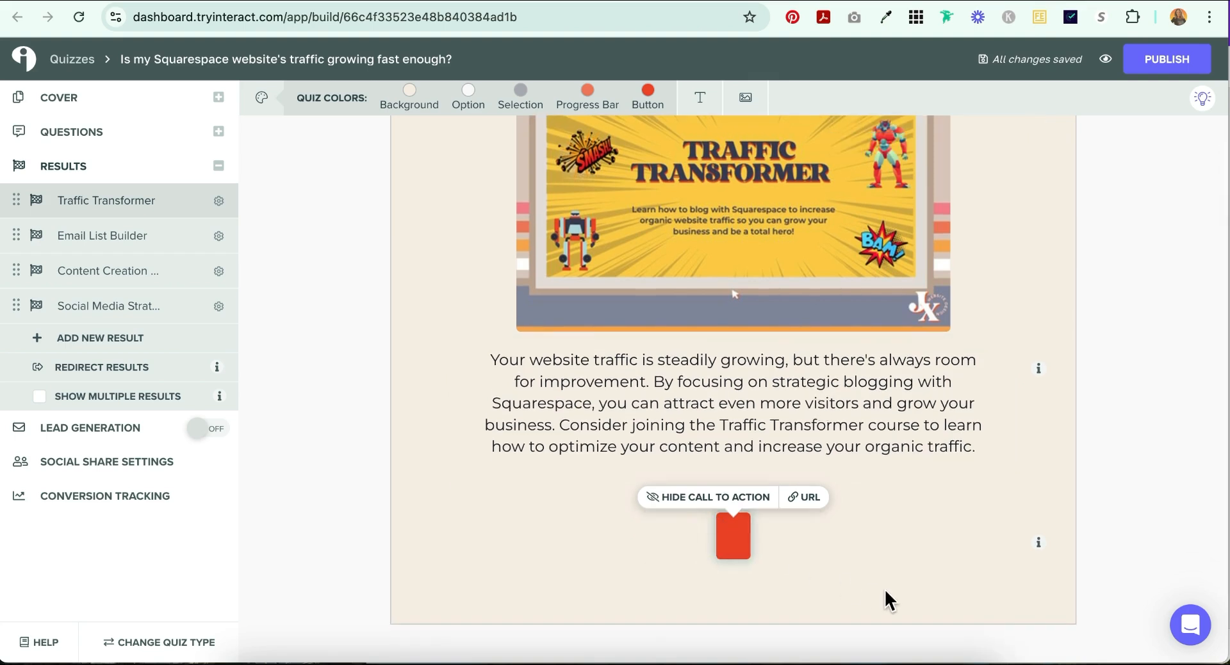
pyautogui.write('TRAFFIC TRANSFORMER')
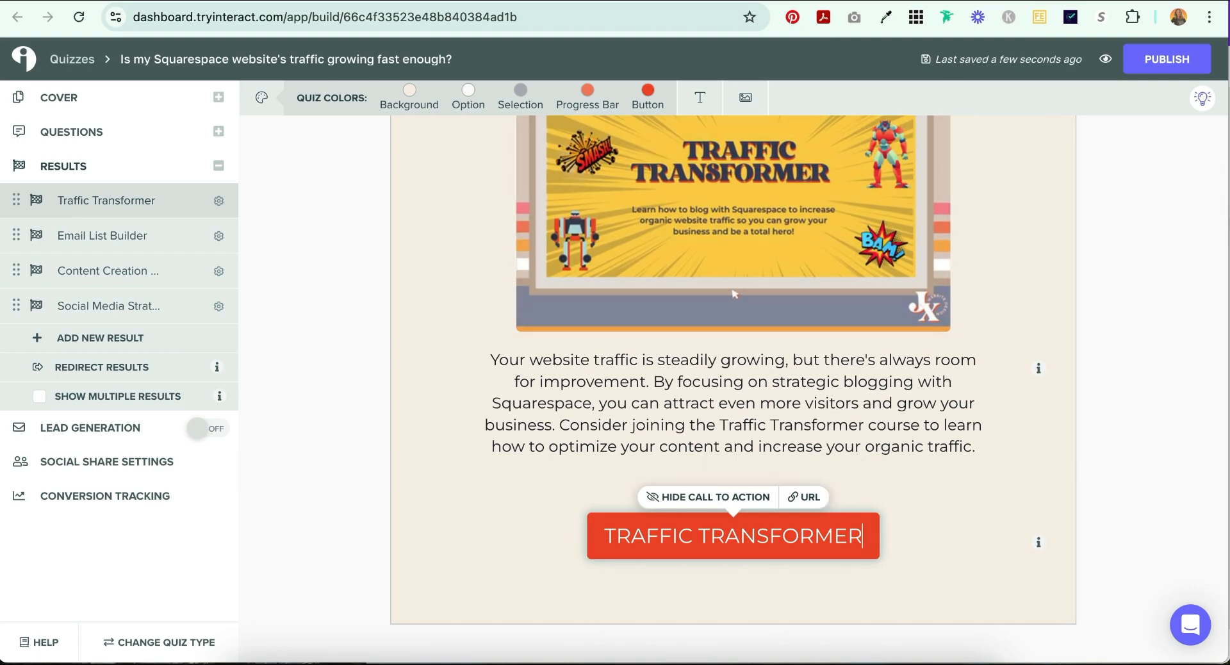
# Step: Copy the course page address jenxwebdesign.com/traffic-transformer-course and save it as the link of the Traffic Transformer result's call-to-action button
pyautogui.click(669, 0)
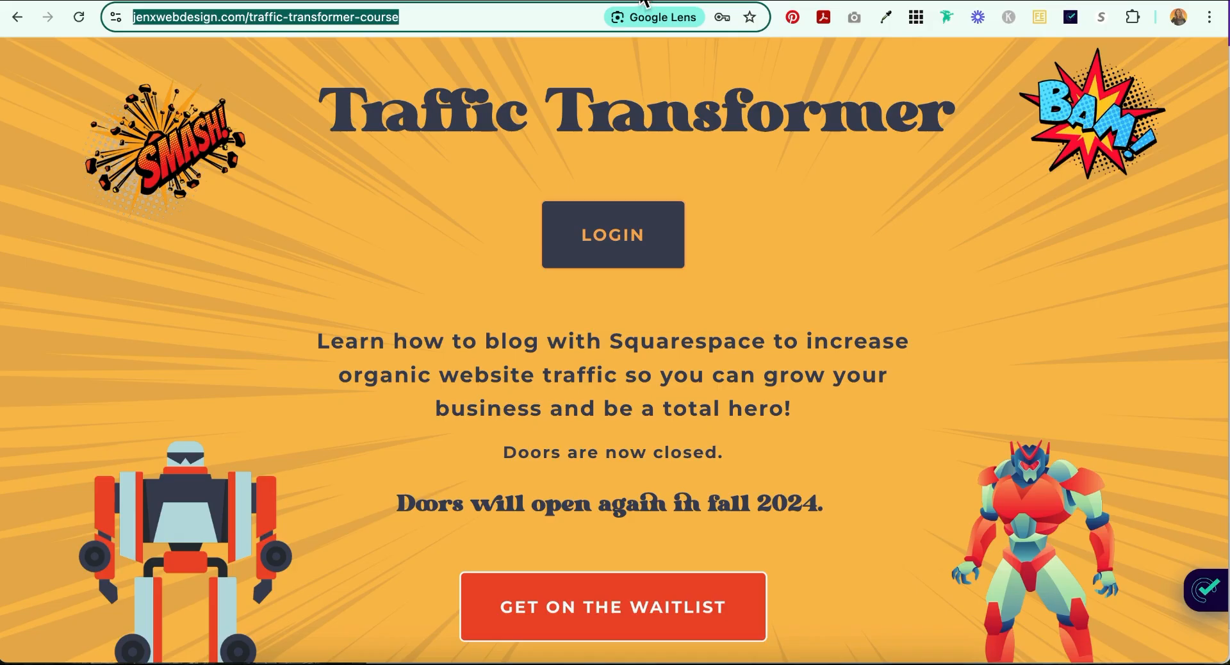
pyautogui.click(644, 2)
pyautogui.click(805, 498)
pyautogui.click(815, 387)
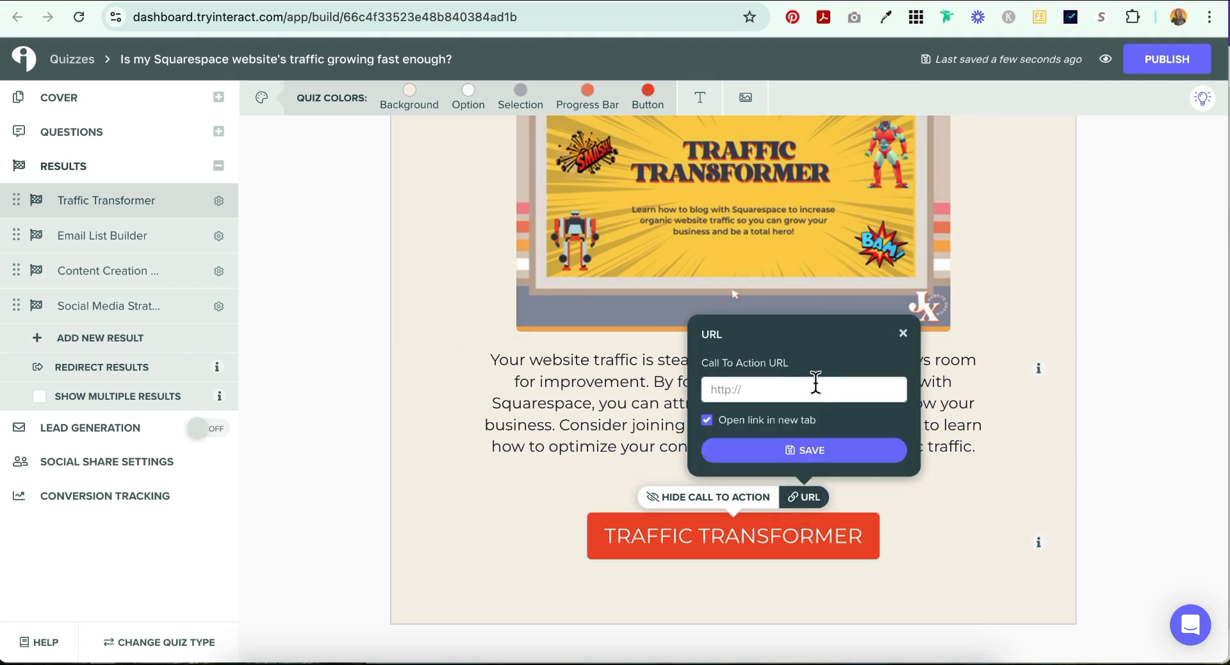
pyautogui.hotkey('ctrl', 'v')
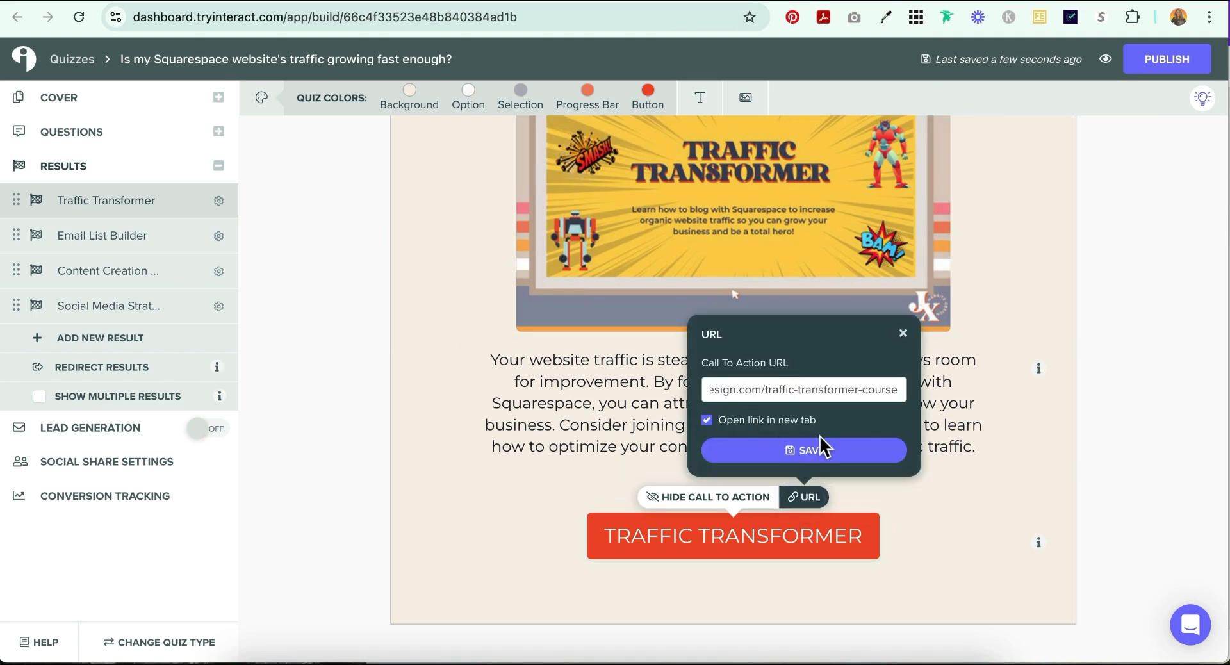
pyautogui.click(874, 457)
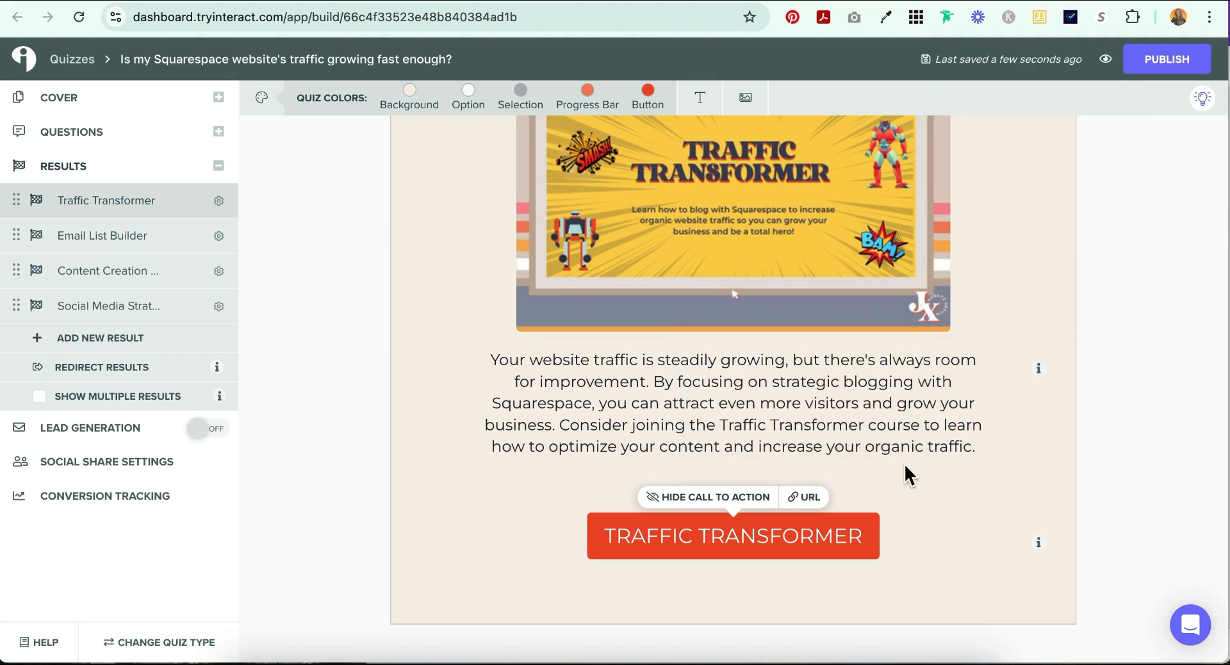
# Step: Look over the Traffic Transformer result page, open the redirect settings for the quiz results and enable redirecting for Traffic Transformer
pyautogui.scroll(-1, 1139, 404)
pyautogui.scroll(3, 1138, 403)
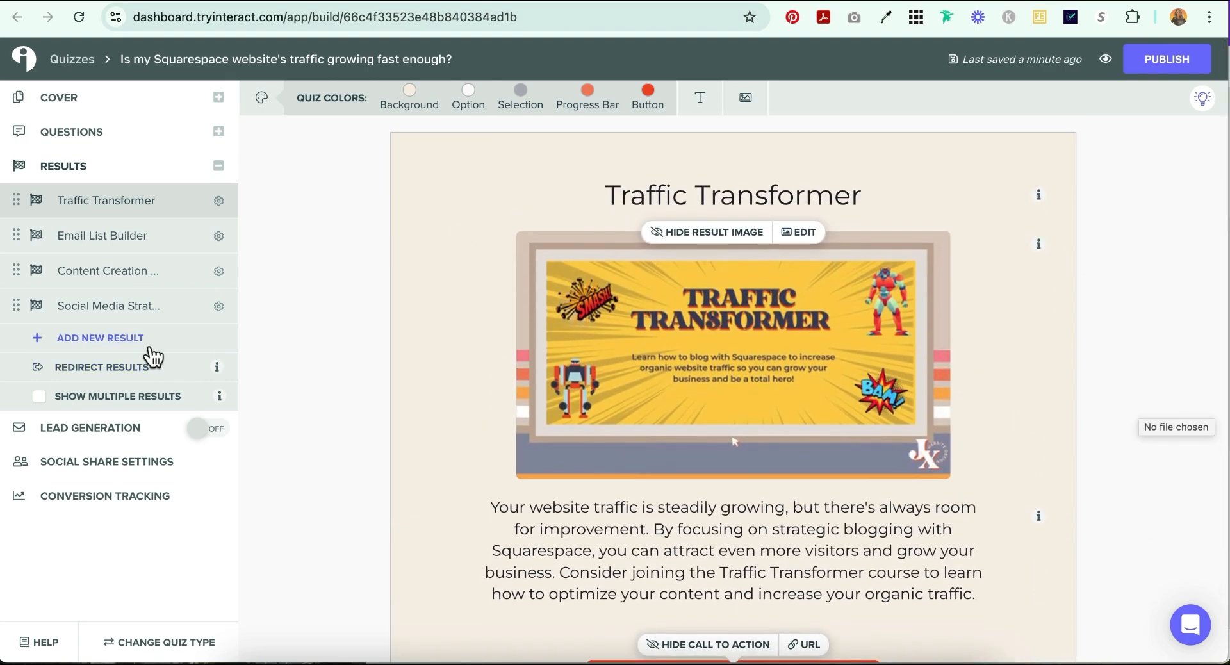
pyautogui.click(118, 375)
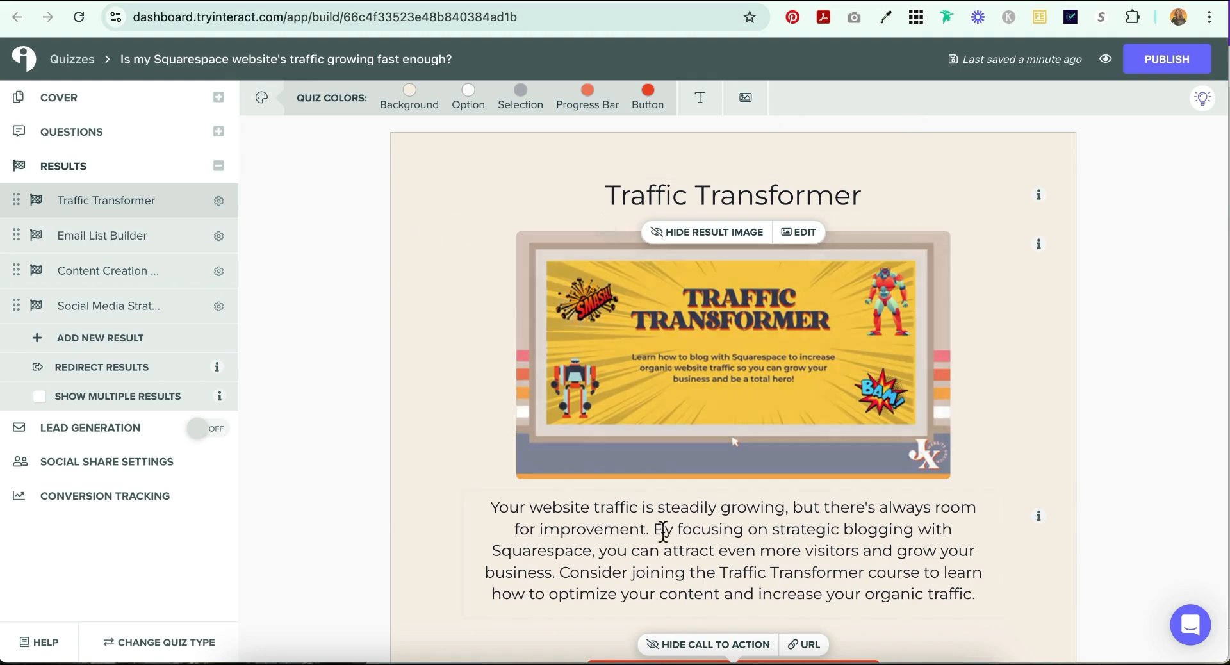
pyautogui.scroll(-1, 749, 582)
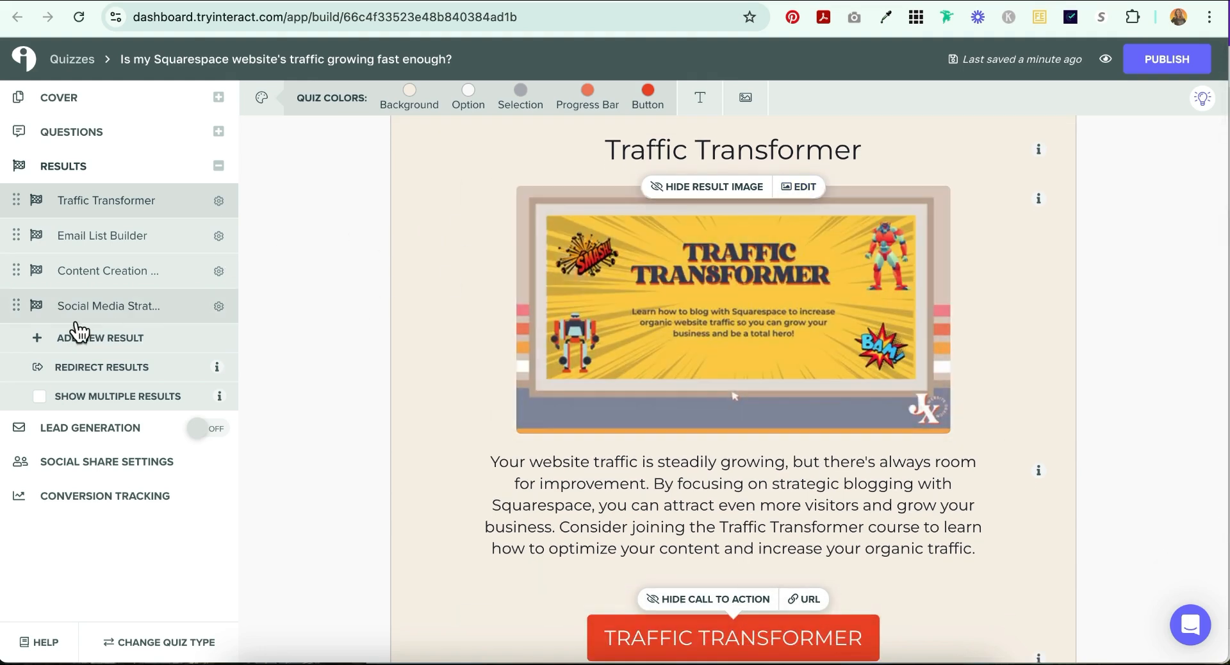
pyautogui.click(85, 369)
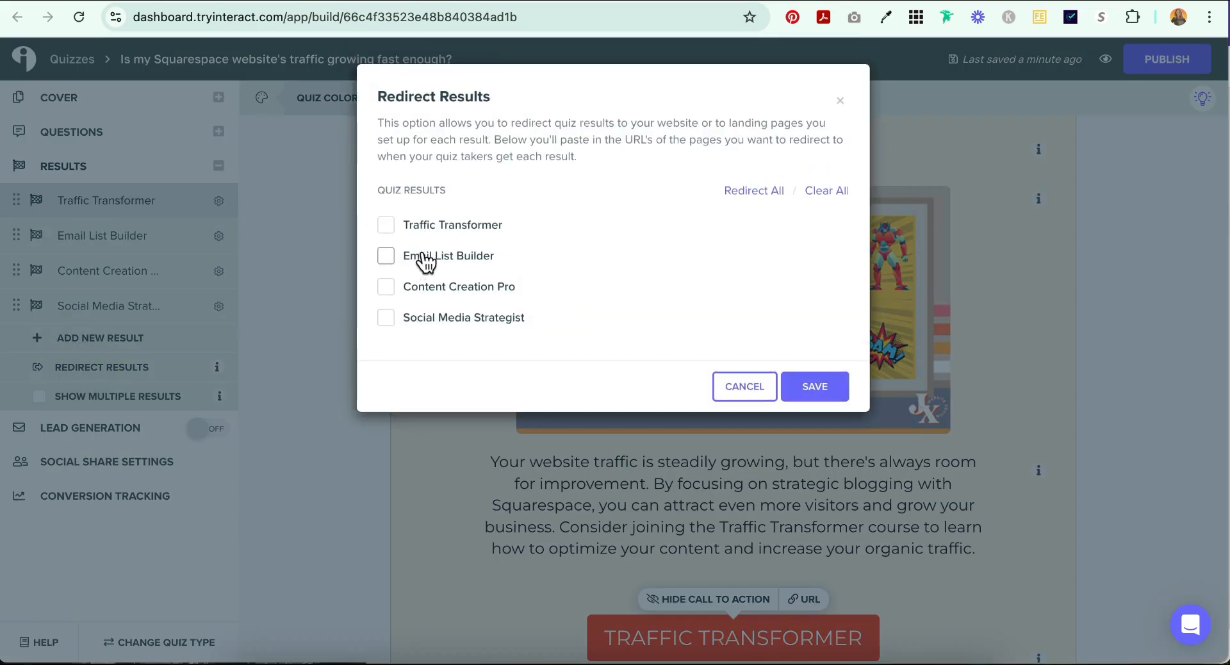
pyautogui.click(388, 224)
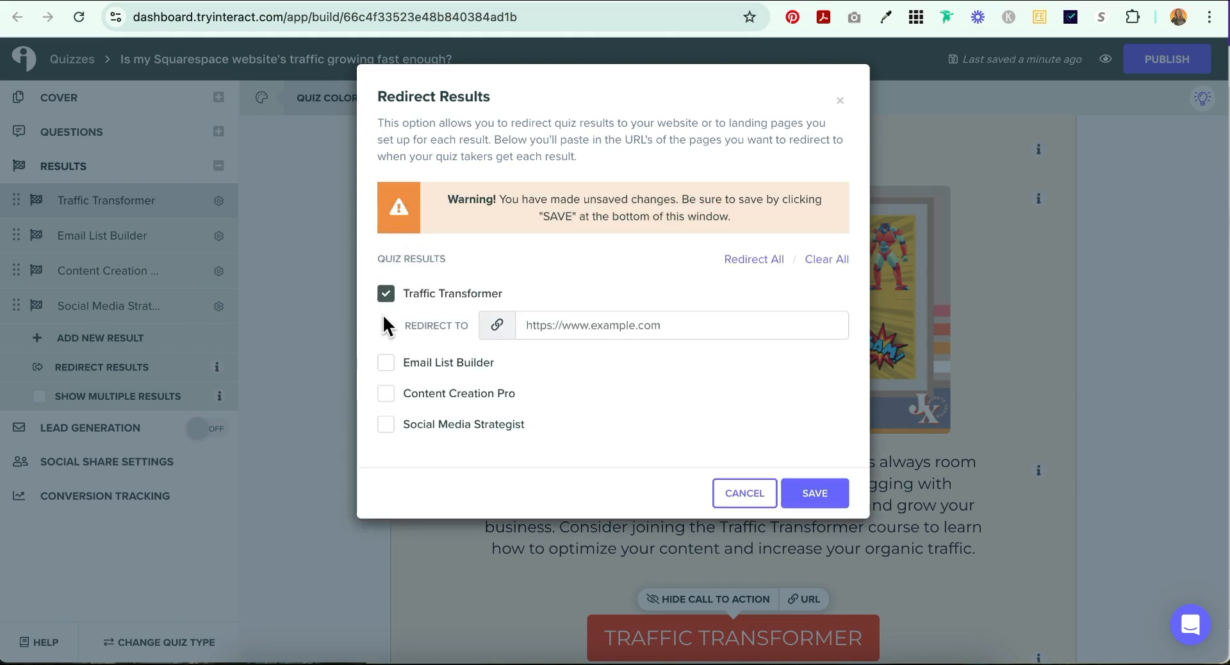